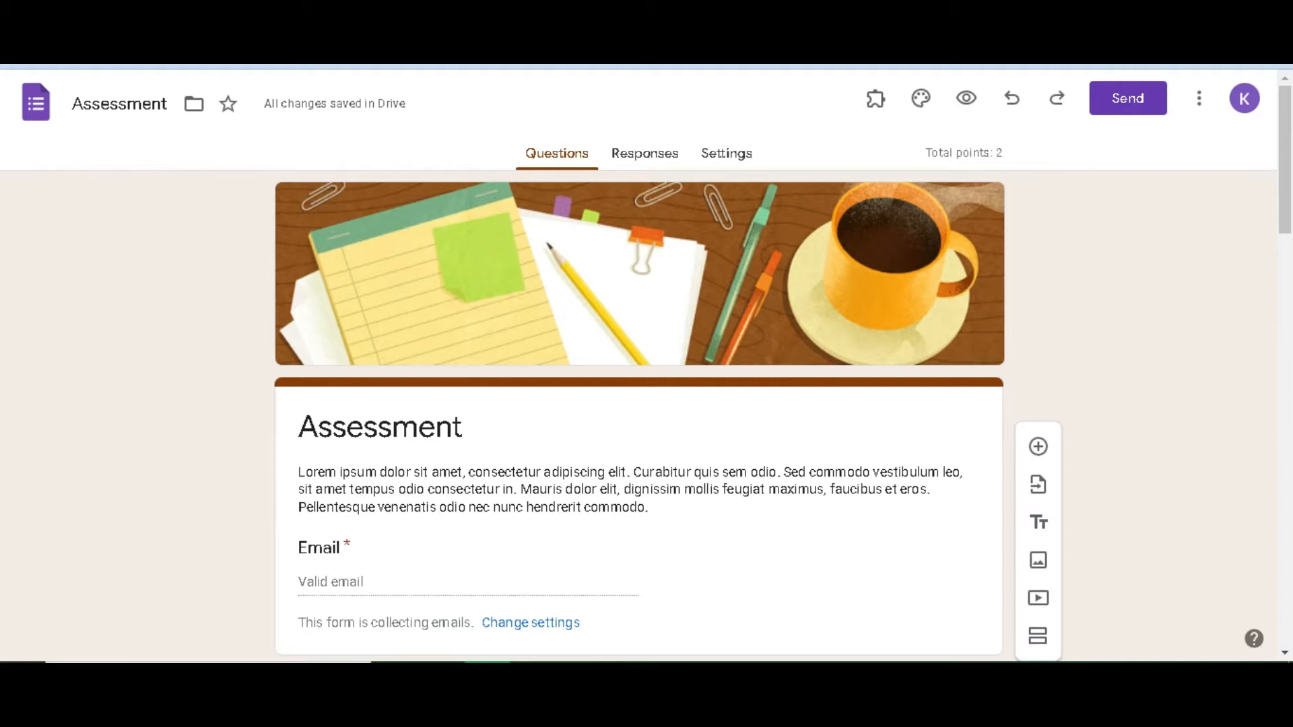
Preview the Assessment quiz as a respondent and enter the test respondent's email address
{"action": "scroll", "coordinate": [638, 364], "scroll_direction": "down", "scroll_amount": 20}
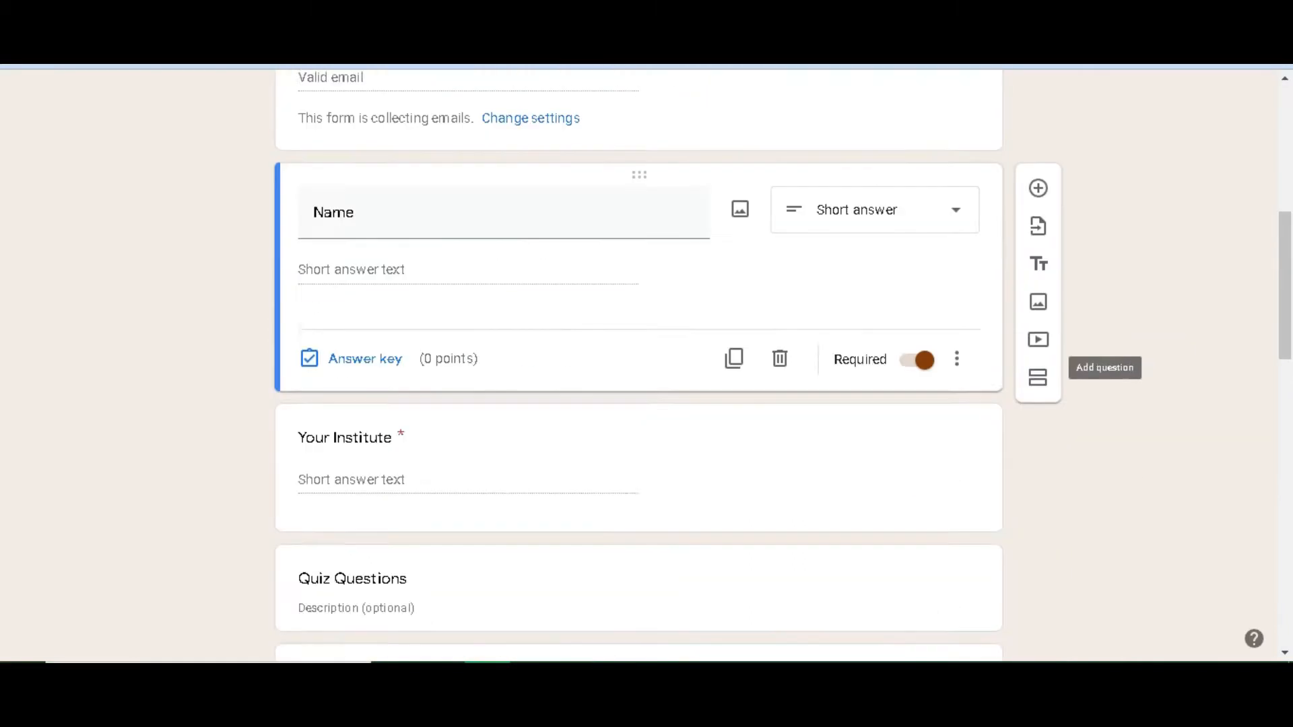
{"action": "scroll", "coordinate": [638, 364], "scroll_direction": "up", "scroll_amount": 5}
{"action": "scroll", "coordinate": [638, 364], "scroll_direction": "up", "scroll_amount": 15}
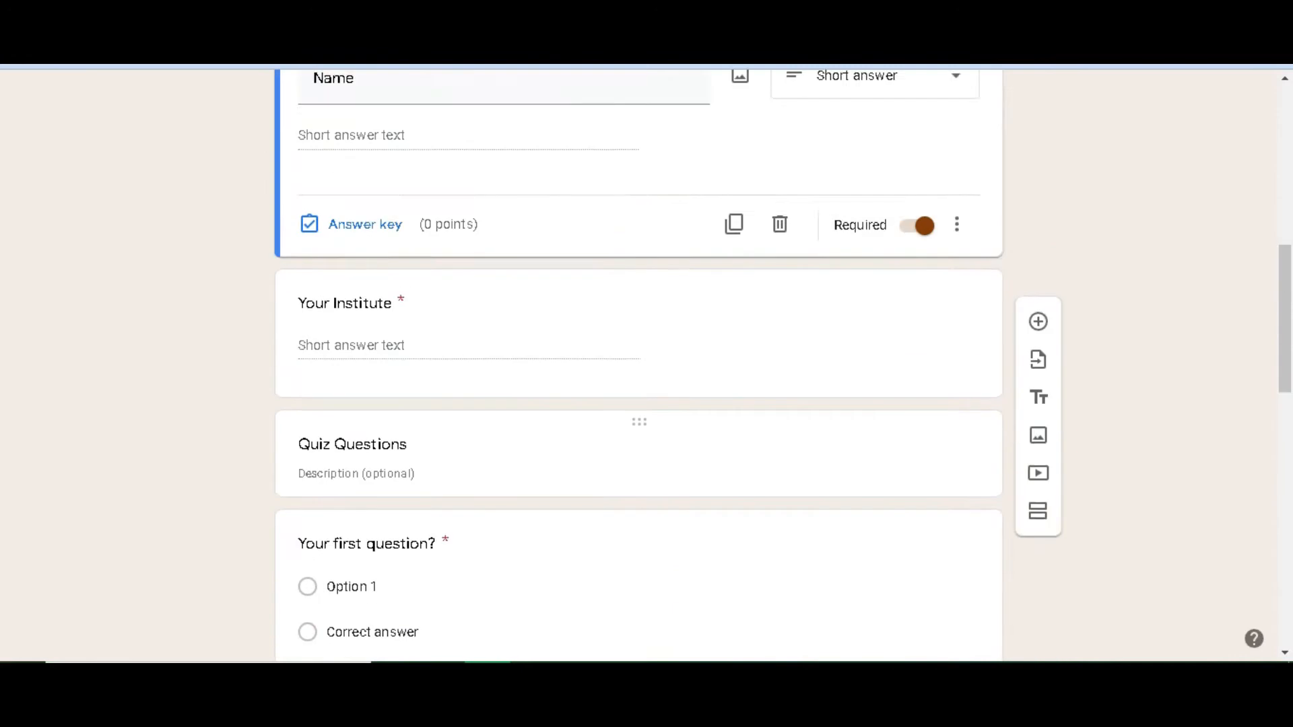
{"action": "scroll", "coordinate": [638, 363], "scroll_direction": "down", "scroll_amount": 5}
{"action": "scroll", "coordinate": [638, 363], "scroll_direction": "down", "scroll_amount": 4}
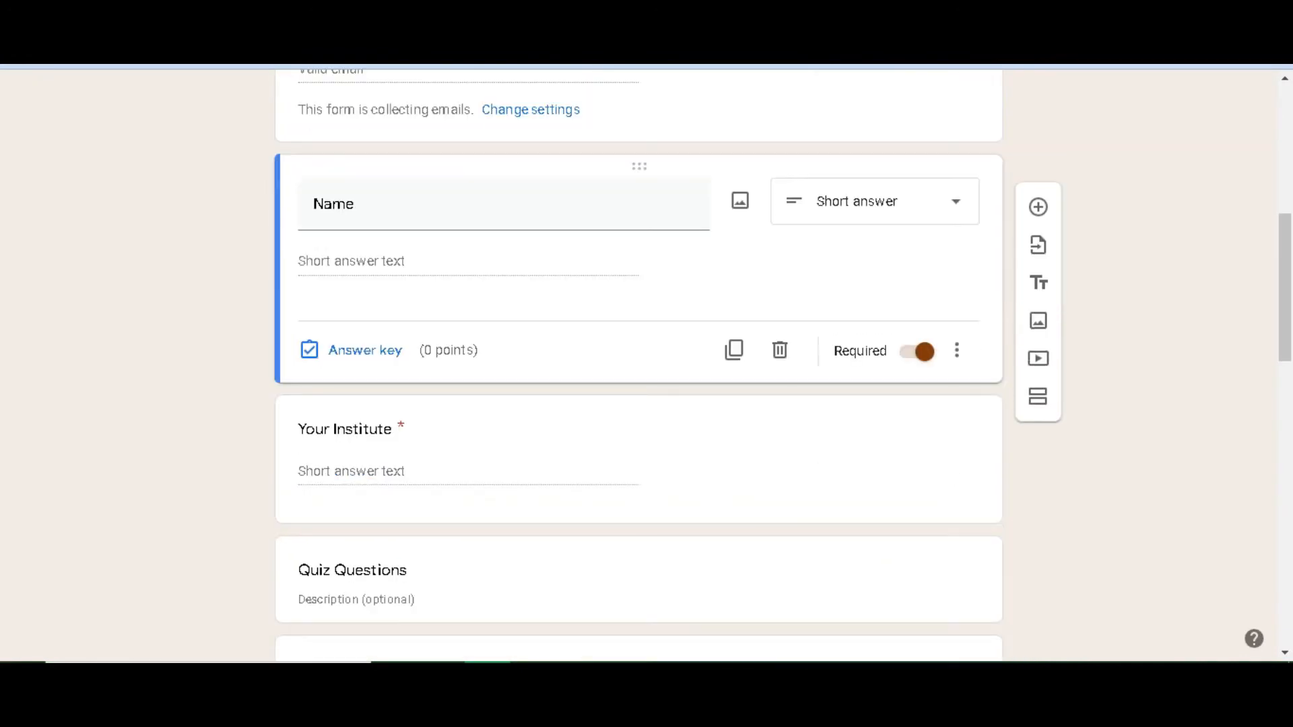
{"action": "scroll", "coordinate": [638, 363], "scroll_direction": "down", "scroll_amount": 2}
{"action": "scroll", "coordinate": [638, 363], "scroll_direction": "up", "scroll_amount": 10}
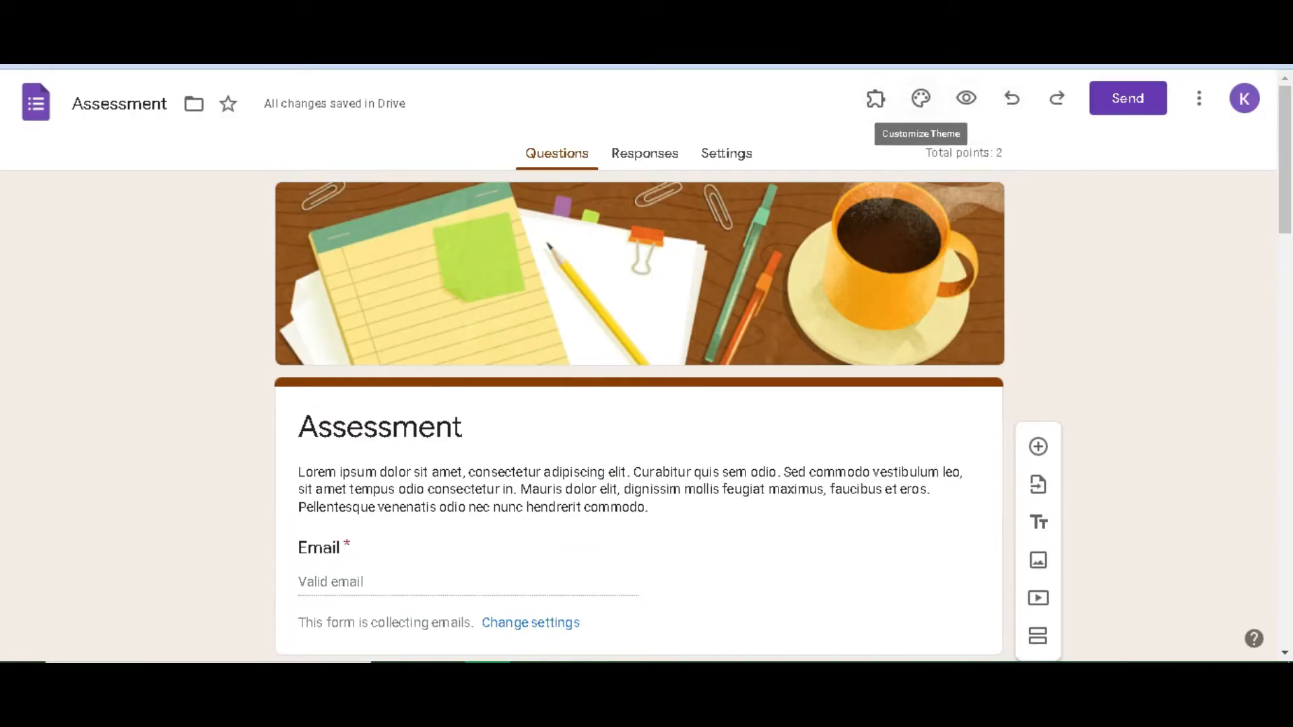
{"action": "left_click", "coordinate": [966, 98]}
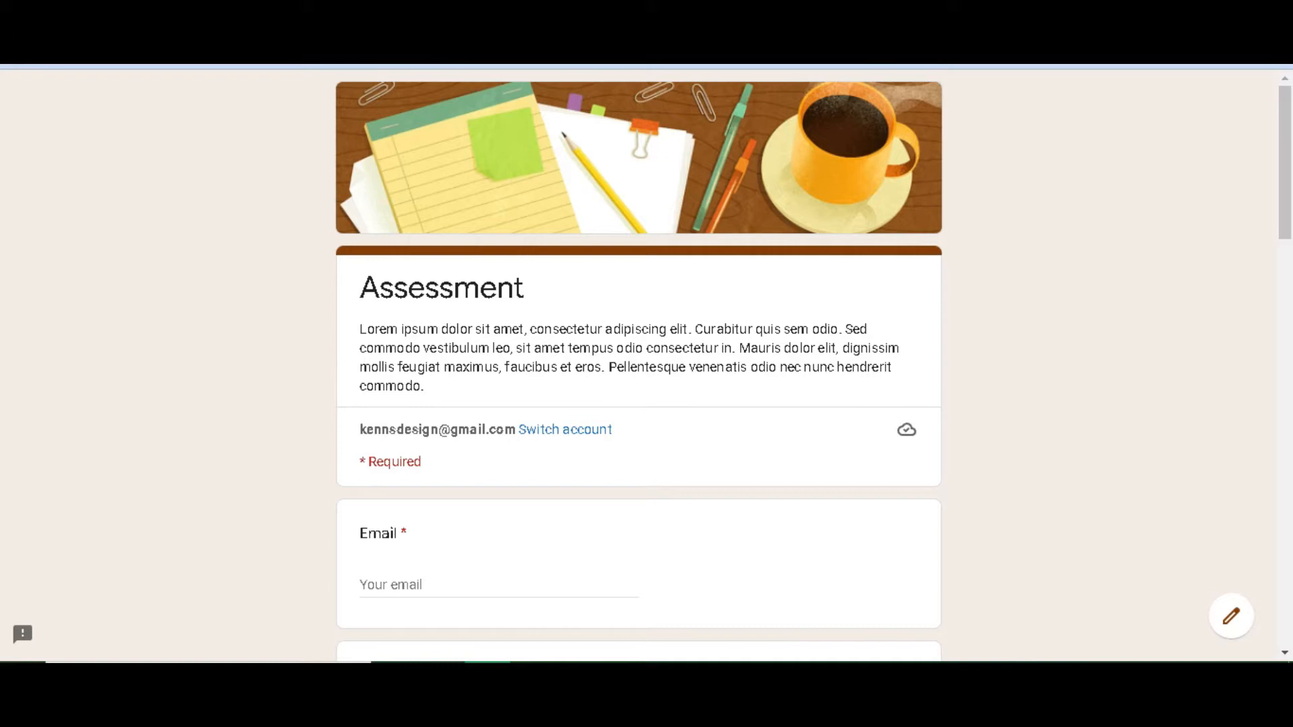
{"action": "left_click", "coordinate": [425, 585]}
{"action": "scroll", "coordinate": [425, 585], "scroll_direction": "down", "scroll_amount": 2}
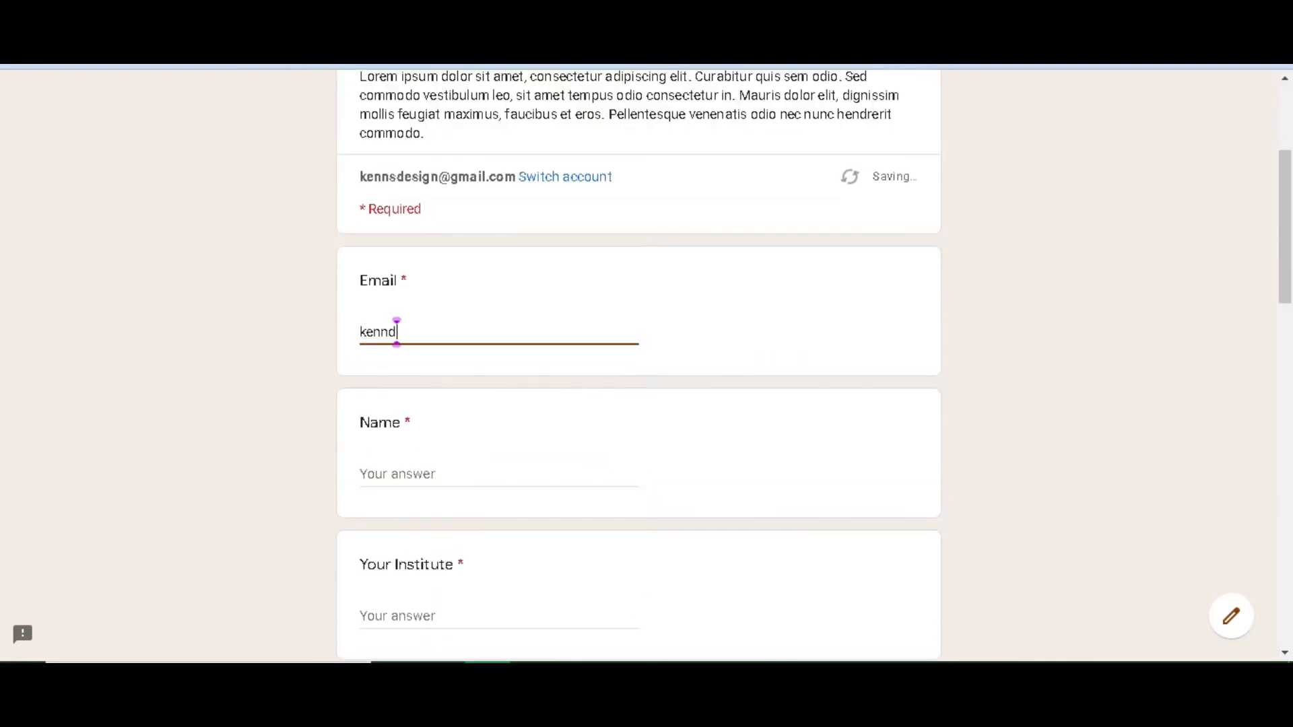
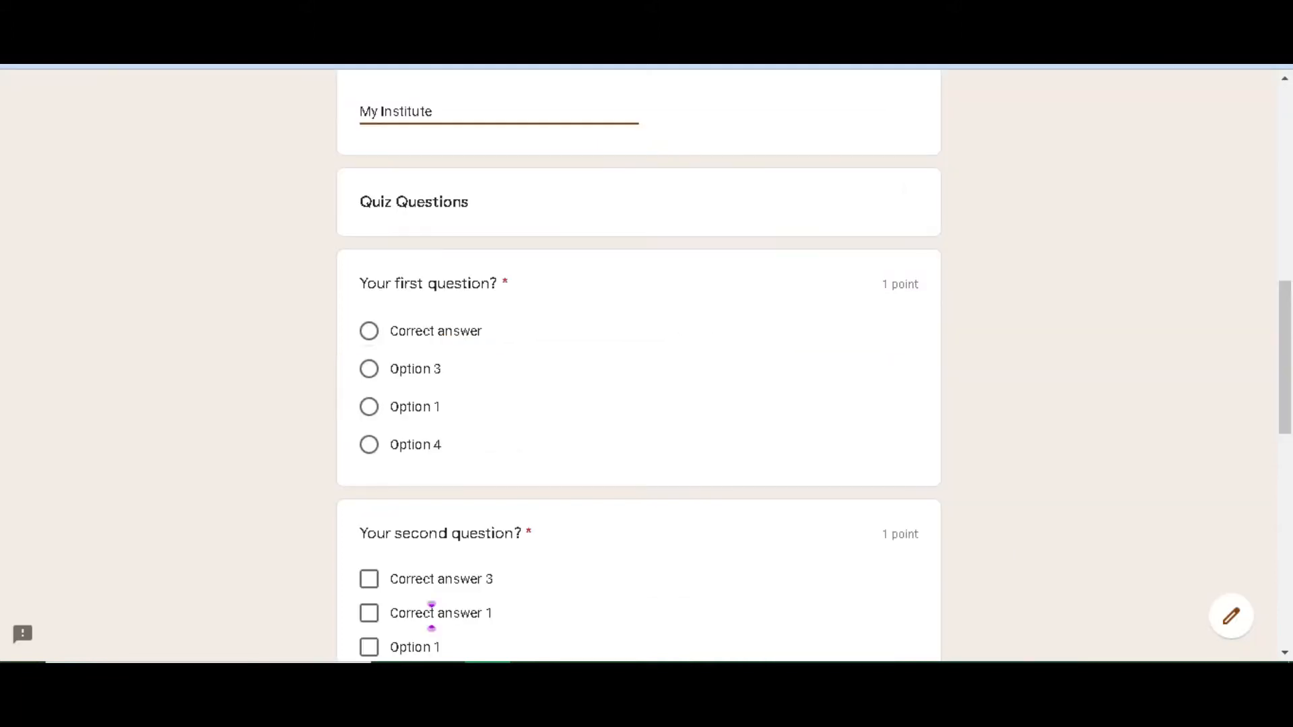
Tick correct answers 3, 1 and 2, answer the next two questions with 'abc', and submit
{"action": "scroll", "coordinate": [433, 615], "scroll_direction": "down", "scroll_amount": 4}
{"action": "left_click", "coordinate": [369, 326]}
{"action": "left_click", "coordinate": [369, 360]}
{"action": "left_click", "coordinate": [369, 463]}
{"action": "left_click", "coordinate": [397, 600]}
{"action": "type", "text": "abc"}
{"action": "scroll", "coordinate": [382, 601], "scroll_direction": "down", "scroll_amount": 7}
{"action": "left_click", "coordinate": [382, 494]}
{"action": "type", "text": "abc"}
{"action": "left_click", "coordinate": [381, 567]}
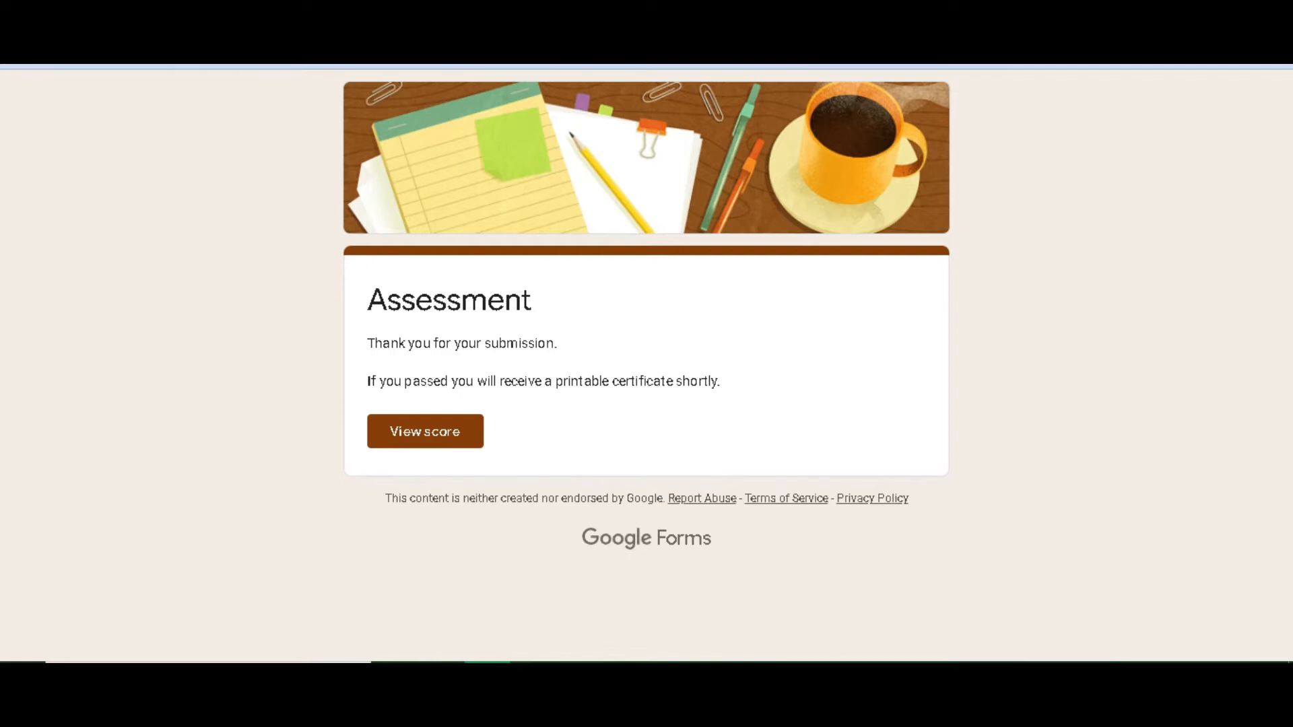
From the form editor's Responses view, open the linked 'Assessment (Responses)' spreadsheet
{"action": "key", "text": "ctrl+shift+Tab"}
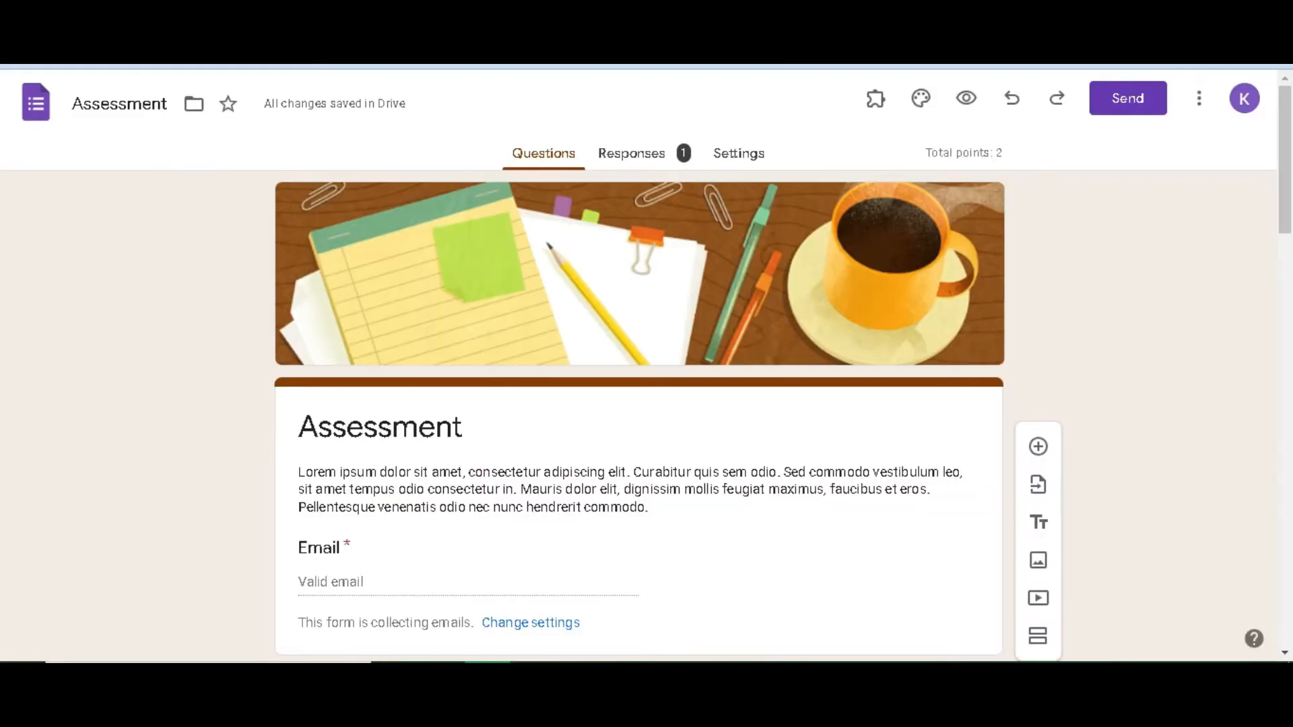
{"action": "scroll", "coordinate": [639, 404], "scroll_direction": "down", "scroll_amount": 3}
{"action": "scroll", "coordinate": [638, 404], "scroll_direction": "up", "scroll_amount": 3}
{"action": "left_click", "coordinate": [645, 154]}
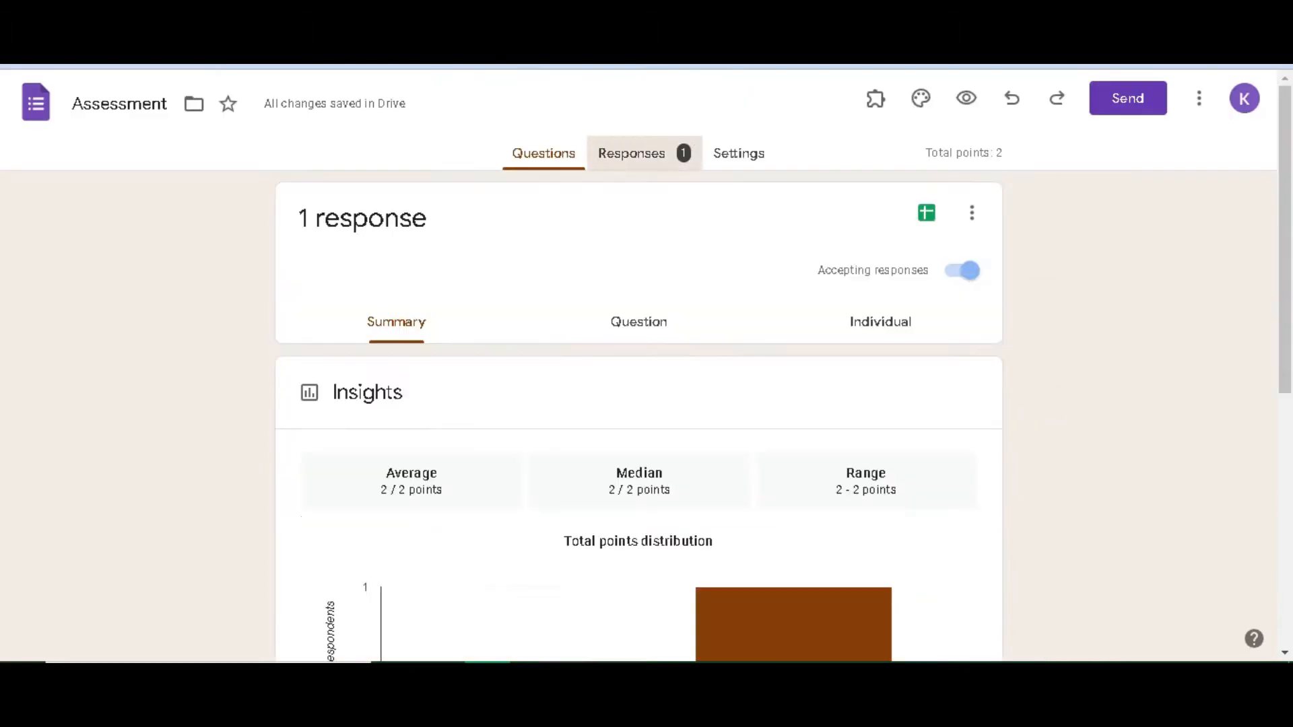
{"action": "scroll", "coordinate": [638, 404], "scroll_direction": "down", "scroll_amount": 9}
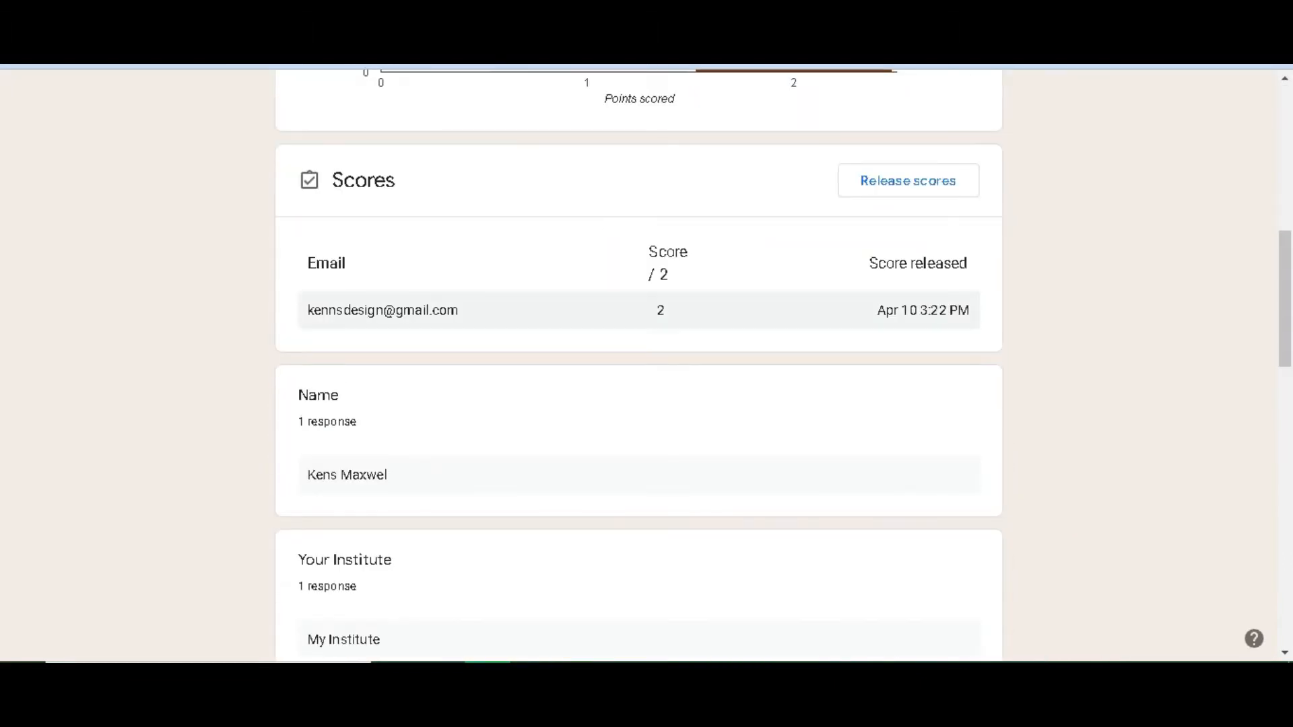
{"action": "scroll", "coordinate": [638, 404], "scroll_direction": "up", "scroll_amount": 9}
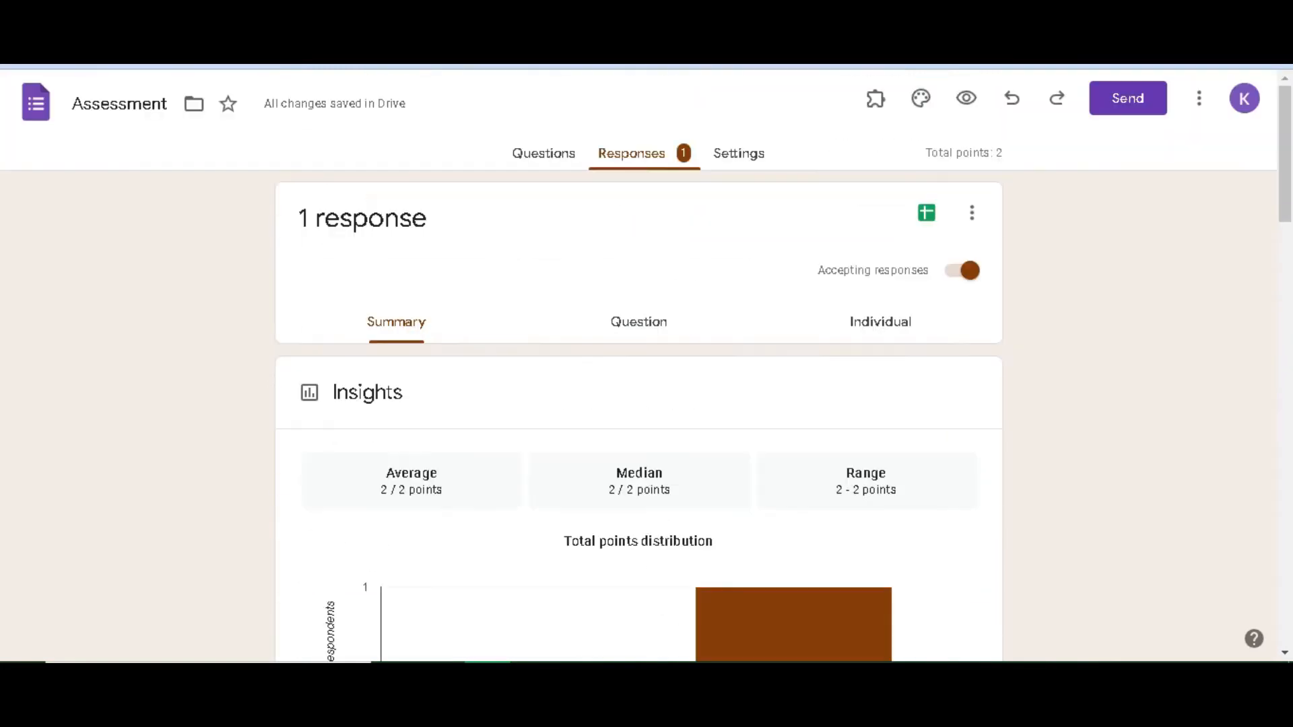
{"action": "left_click", "coordinate": [926, 213]}
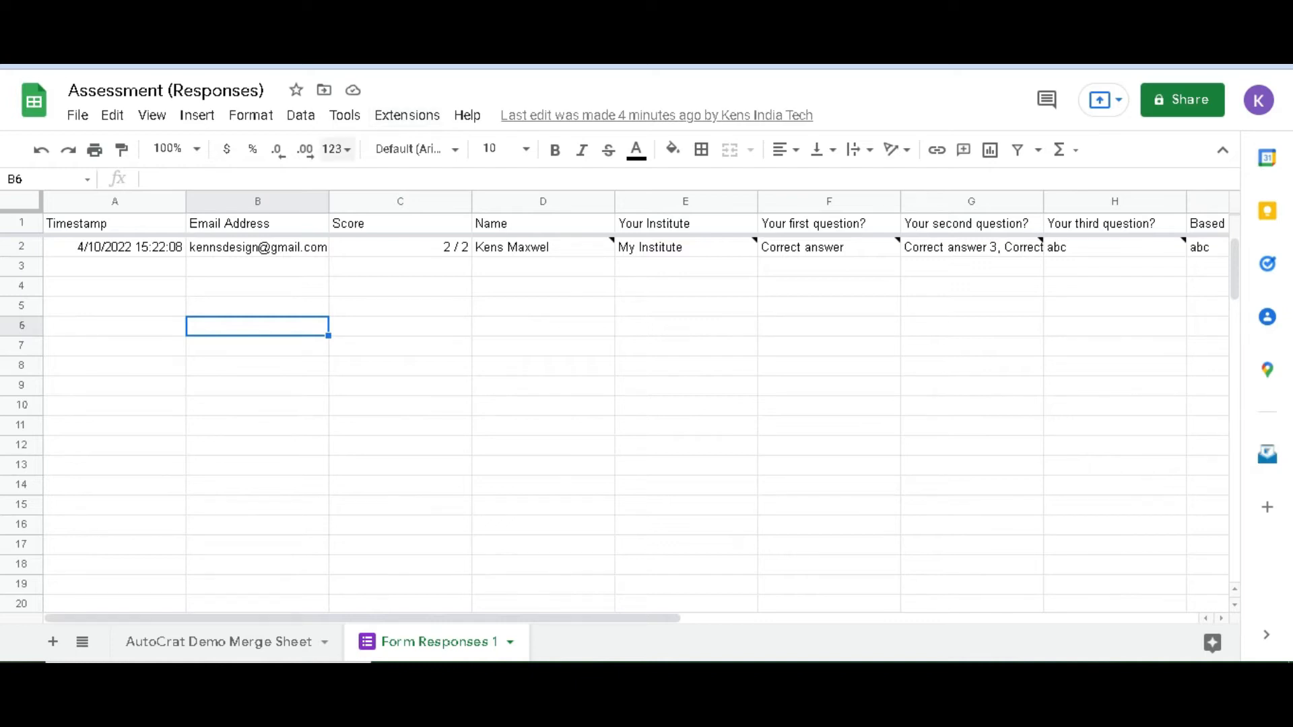
{"action": "left_click", "coordinate": [407, 115]}
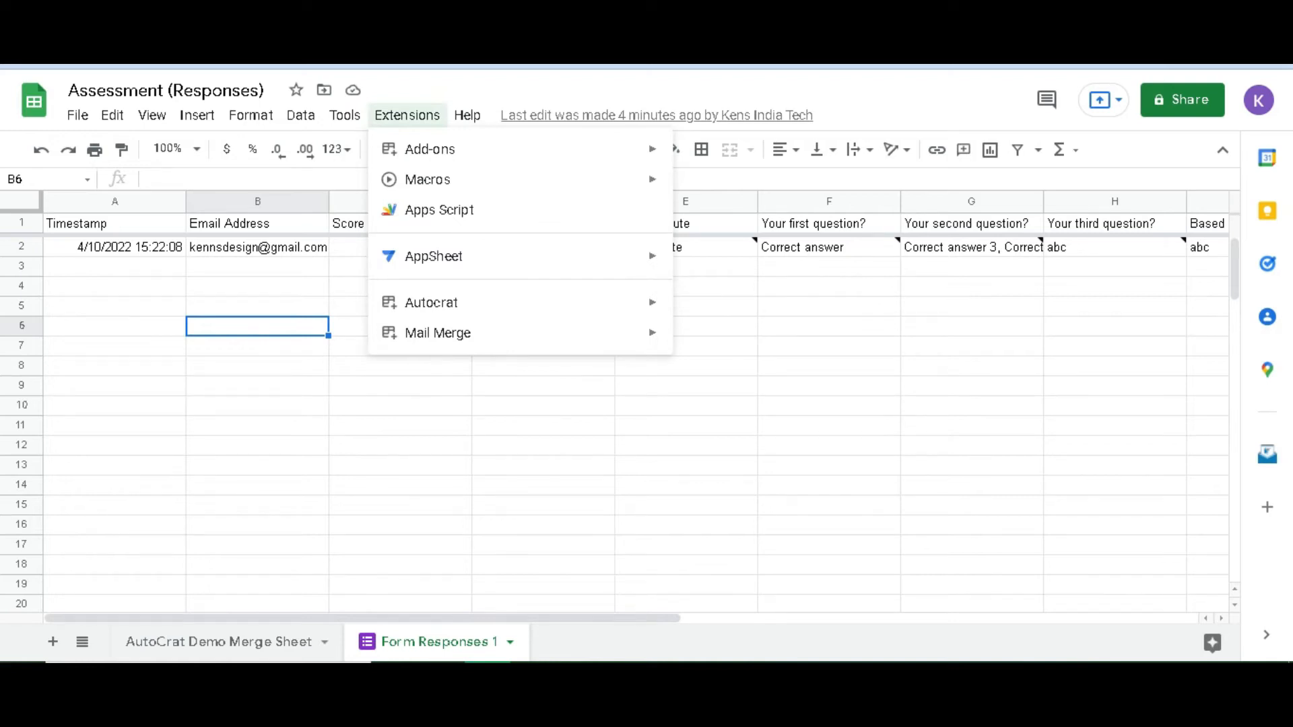
{"action": "mouse_move", "coordinate": [430, 149]}
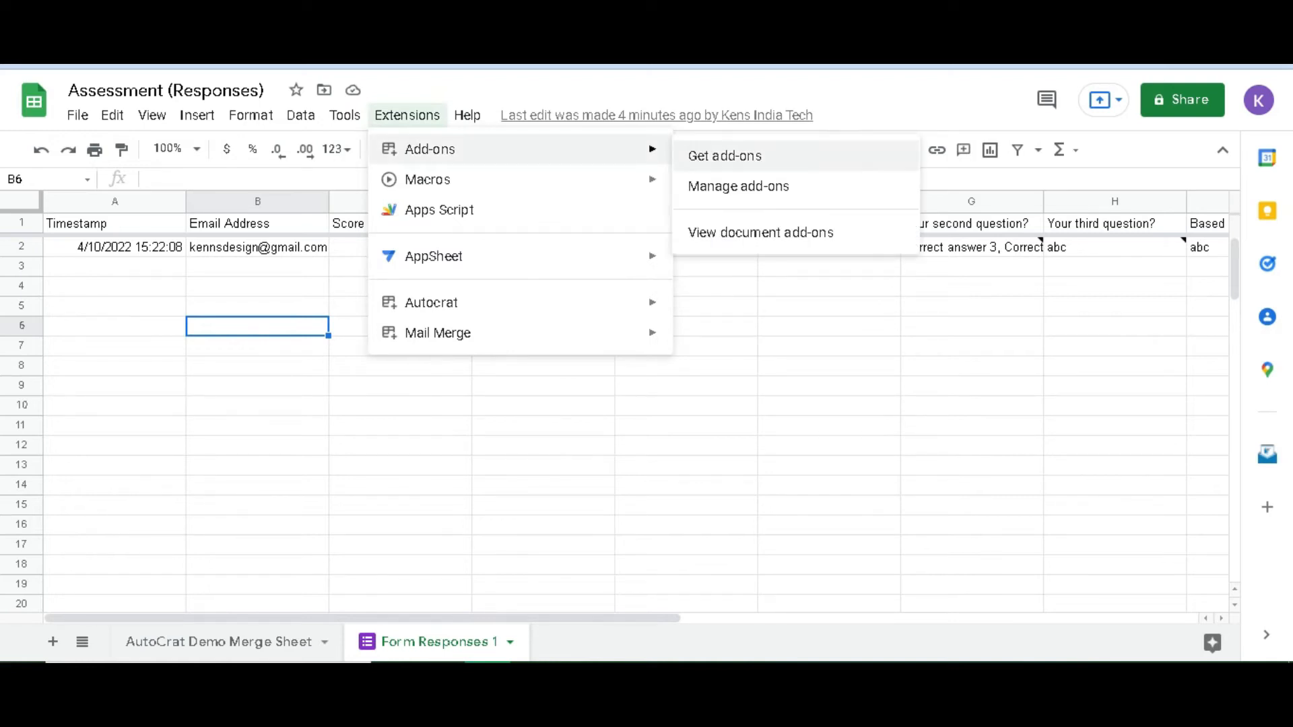
{"action": "left_click", "coordinate": [725, 155]}
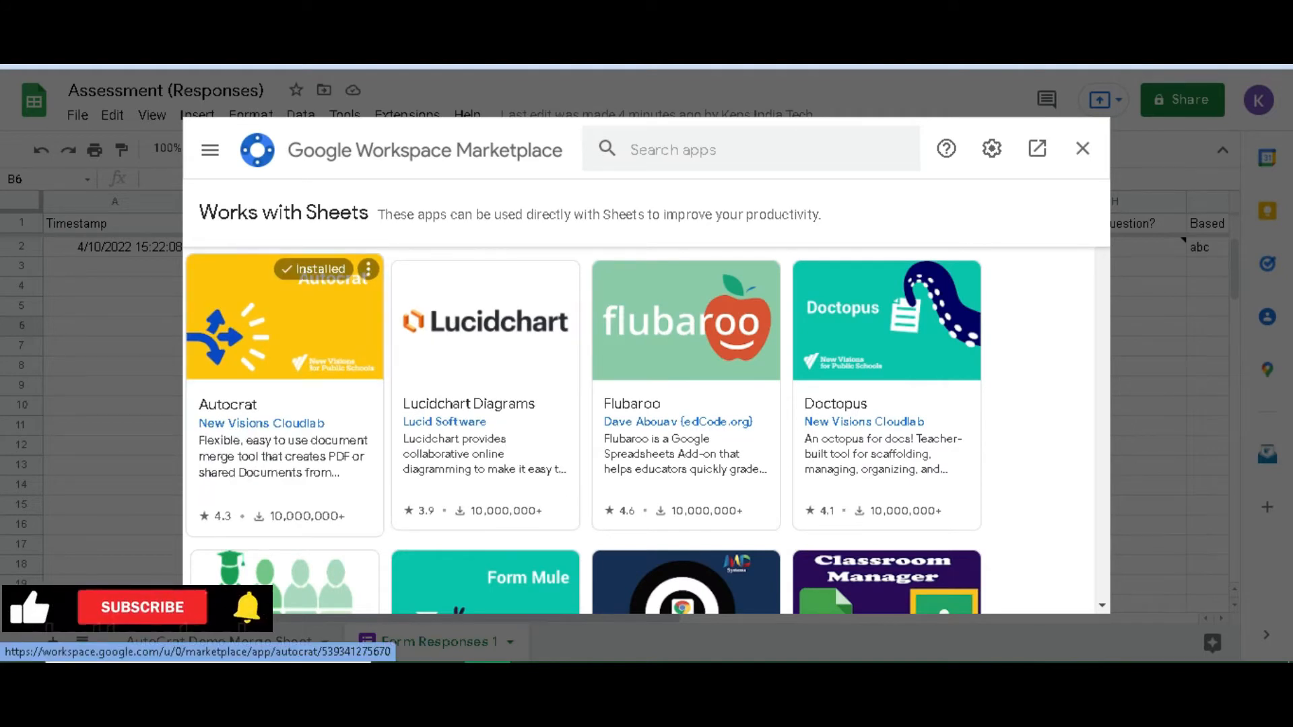
{"action": "left_click", "coordinate": [284, 350]}
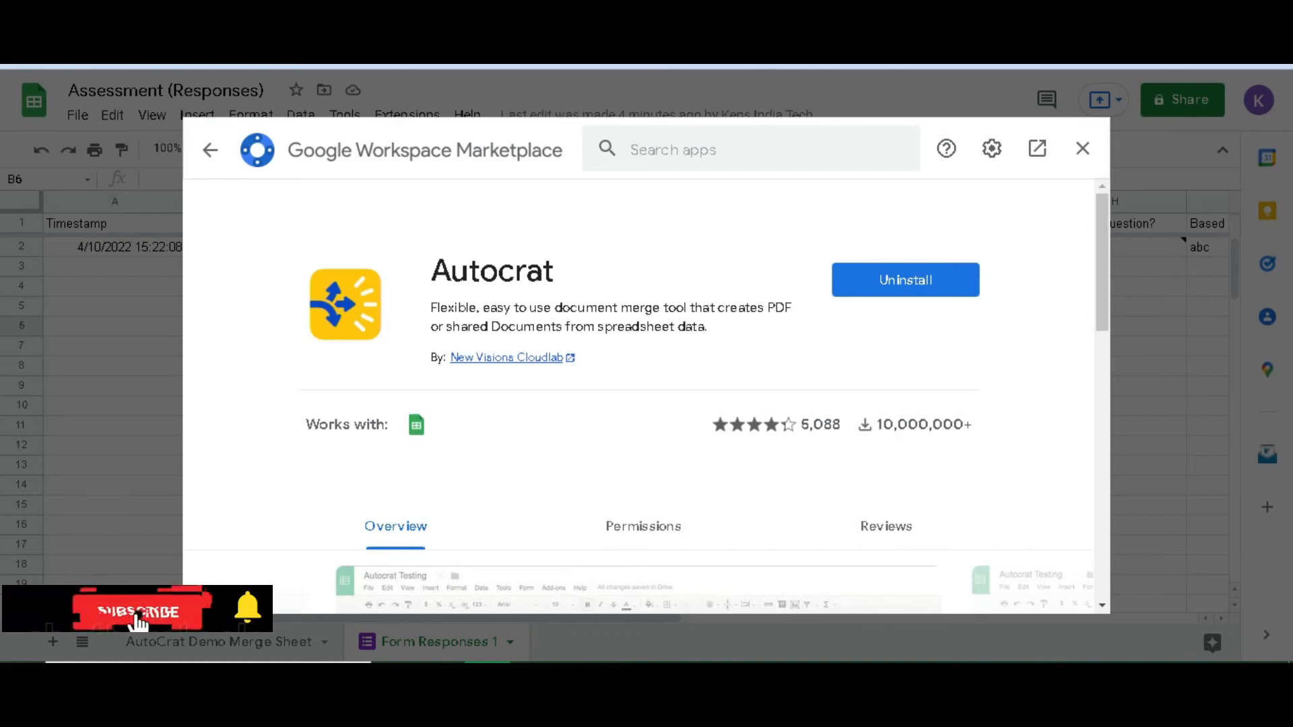
{"action": "scroll", "coordinate": [643, 397], "scroll_direction": "down", "scroll_amount": 4}
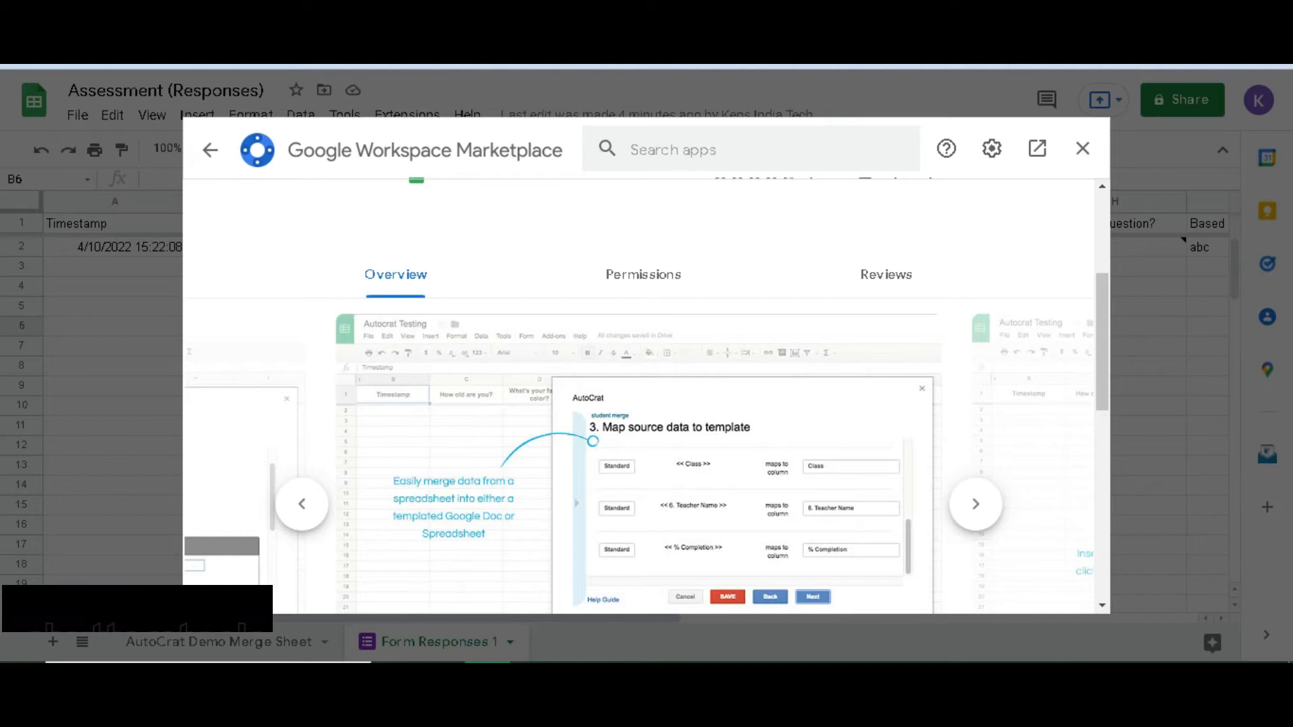
{"action": "scroll", "coordinate": [643, 397], "scroll_direction": "up", "scroll_amount": 4}
{"action": "scroll", "coordinate": [643, 397], "scroll_direction": "down", "scroll_amount": 2}
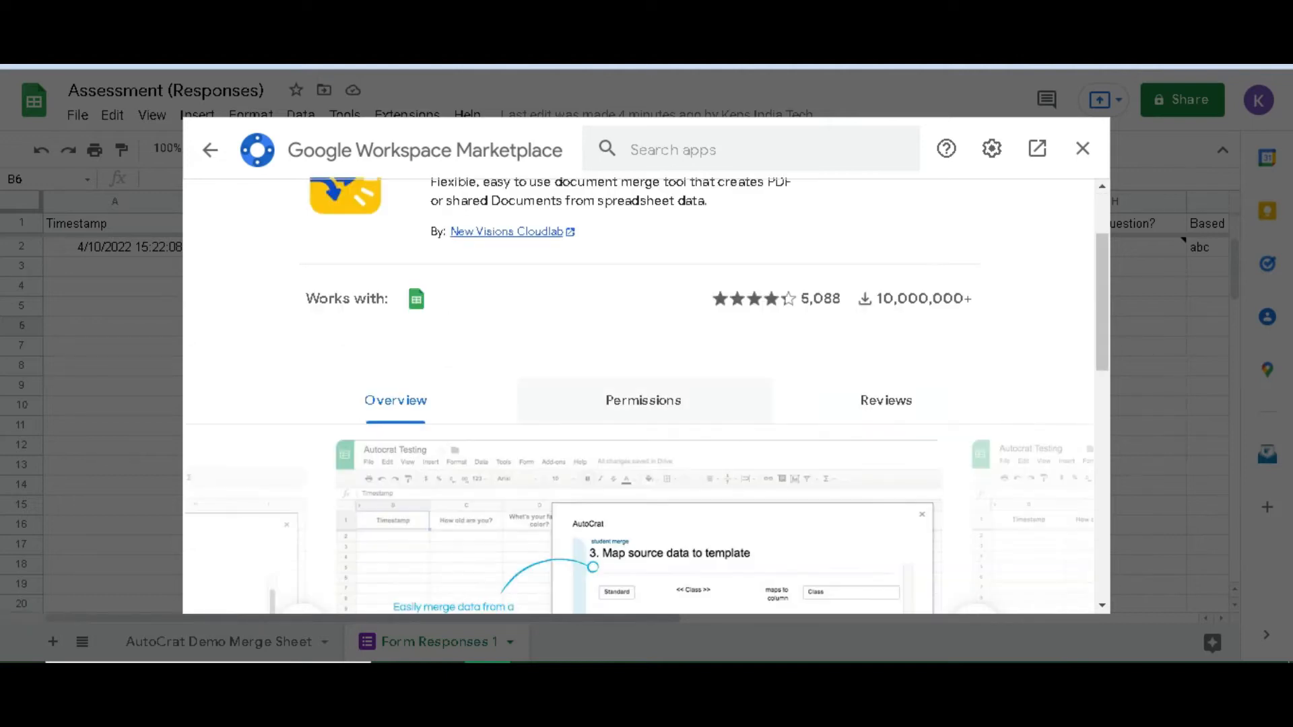
{"action": "scroll", "coordinate": [643, 397], "scroll_direction": "up", "scroll_amount": 2}
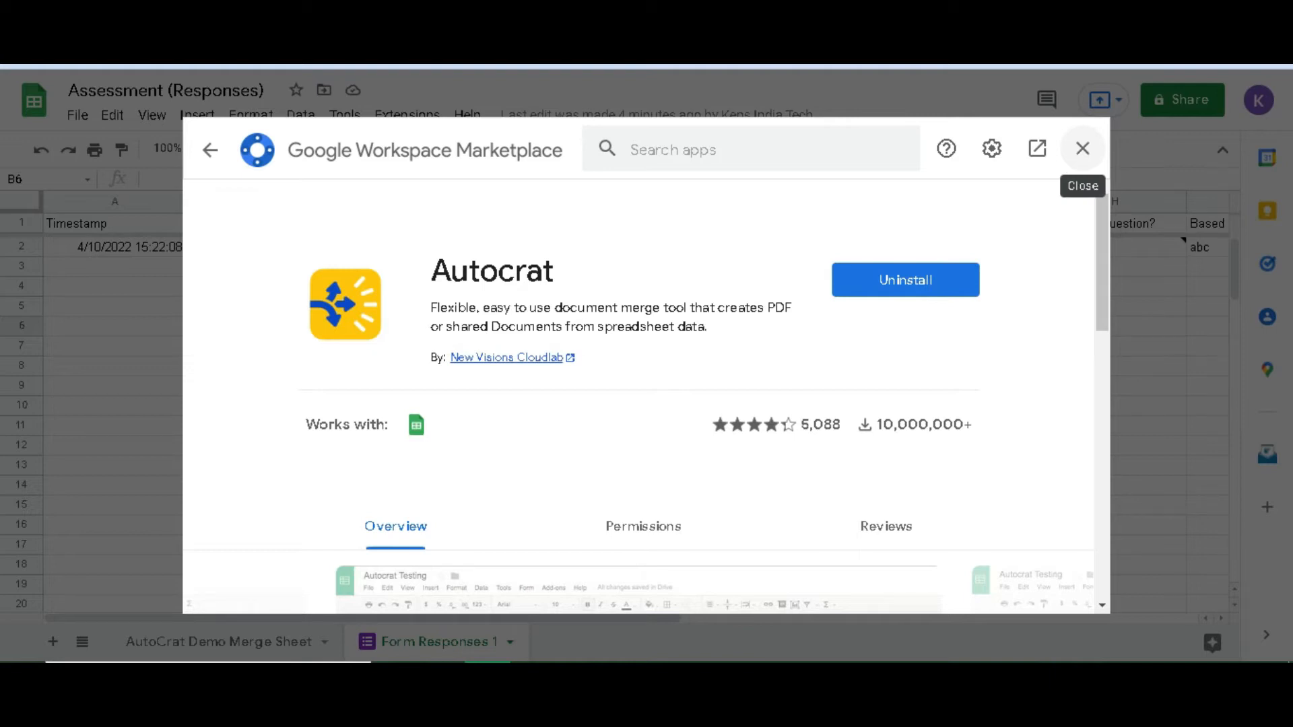
{"action": "left_click", "coordinate": [1082, 148]}
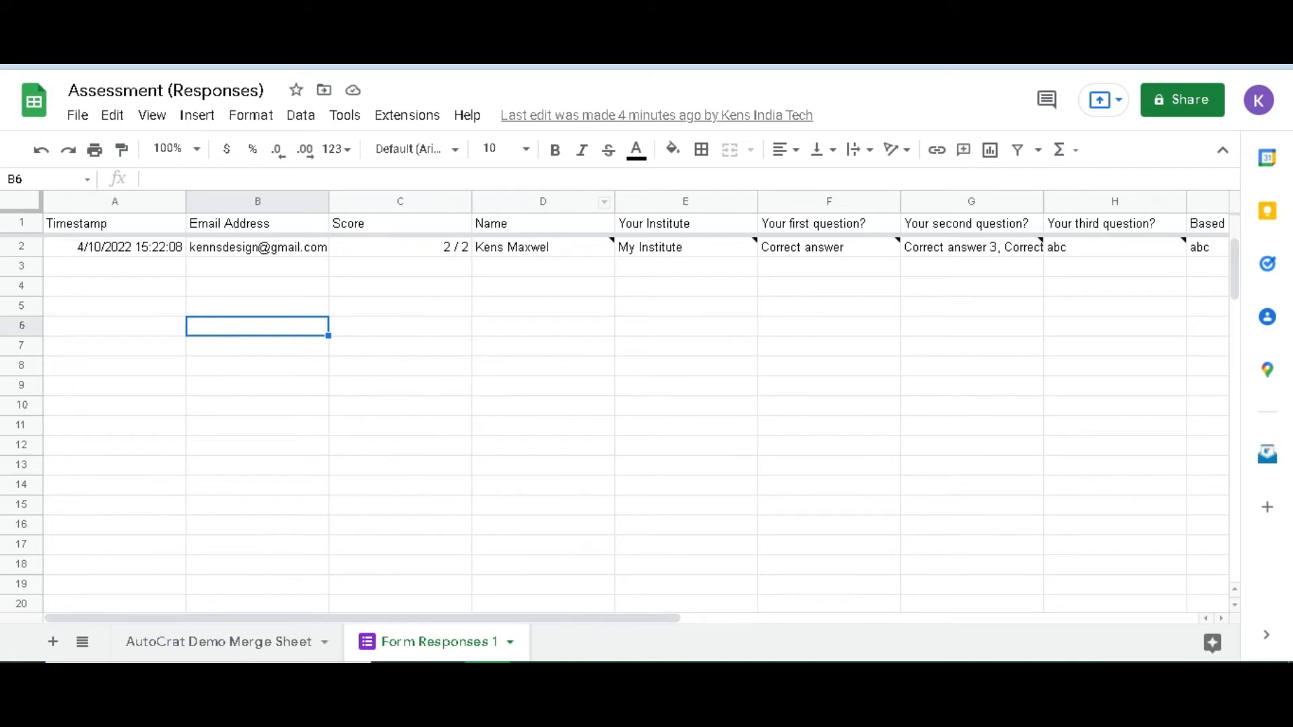
Launch the AutoCrat add-on from Extensions and start a new merge job
{"action": "left_click", "coordinate": [407, 115]}
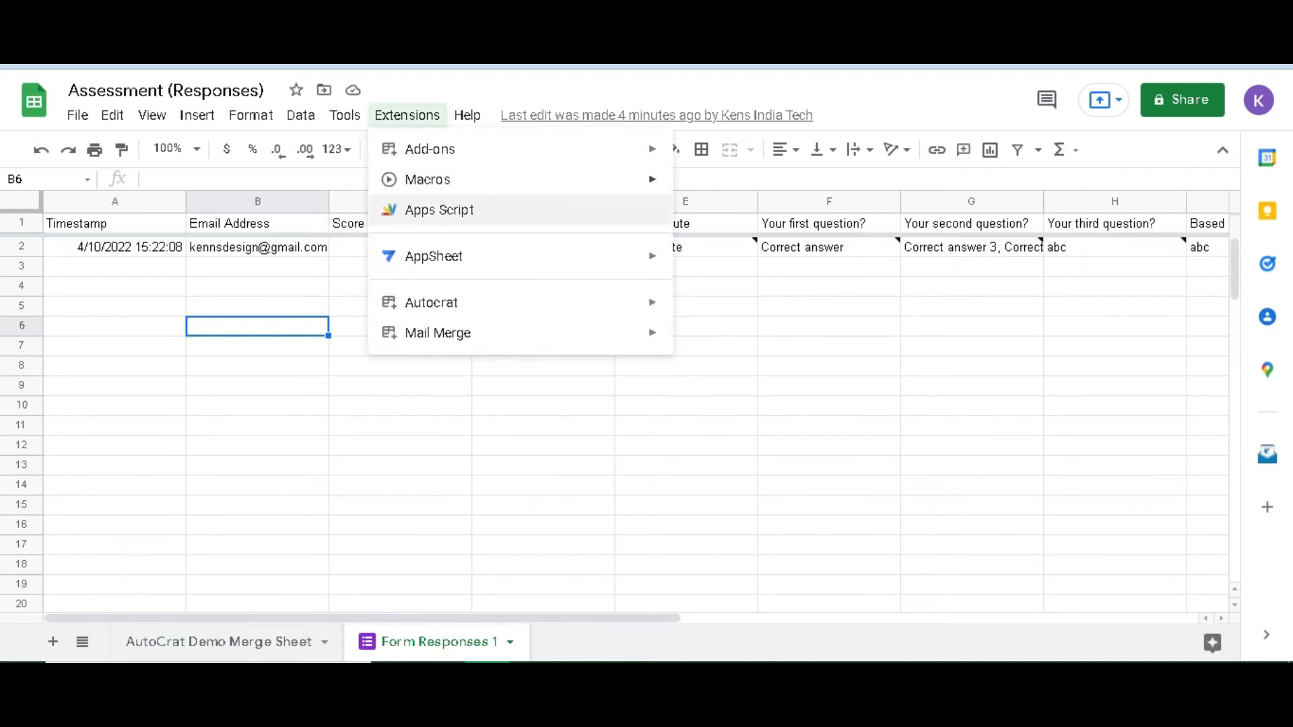
{"action": "mouse_move", "coordinate": [431, 150]}
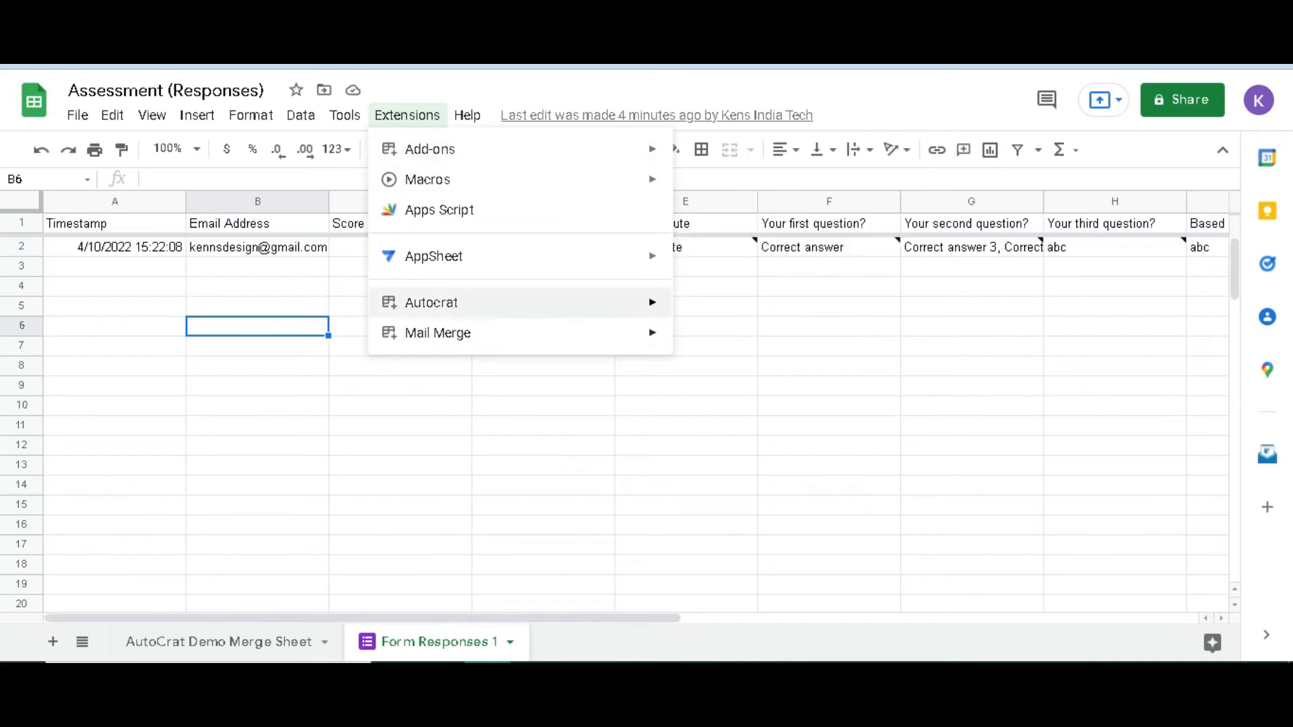
{"action": "mouse_move", "coordinate": [431, 302]}
{"action": "left_click", "coordinate": [703, 309]}
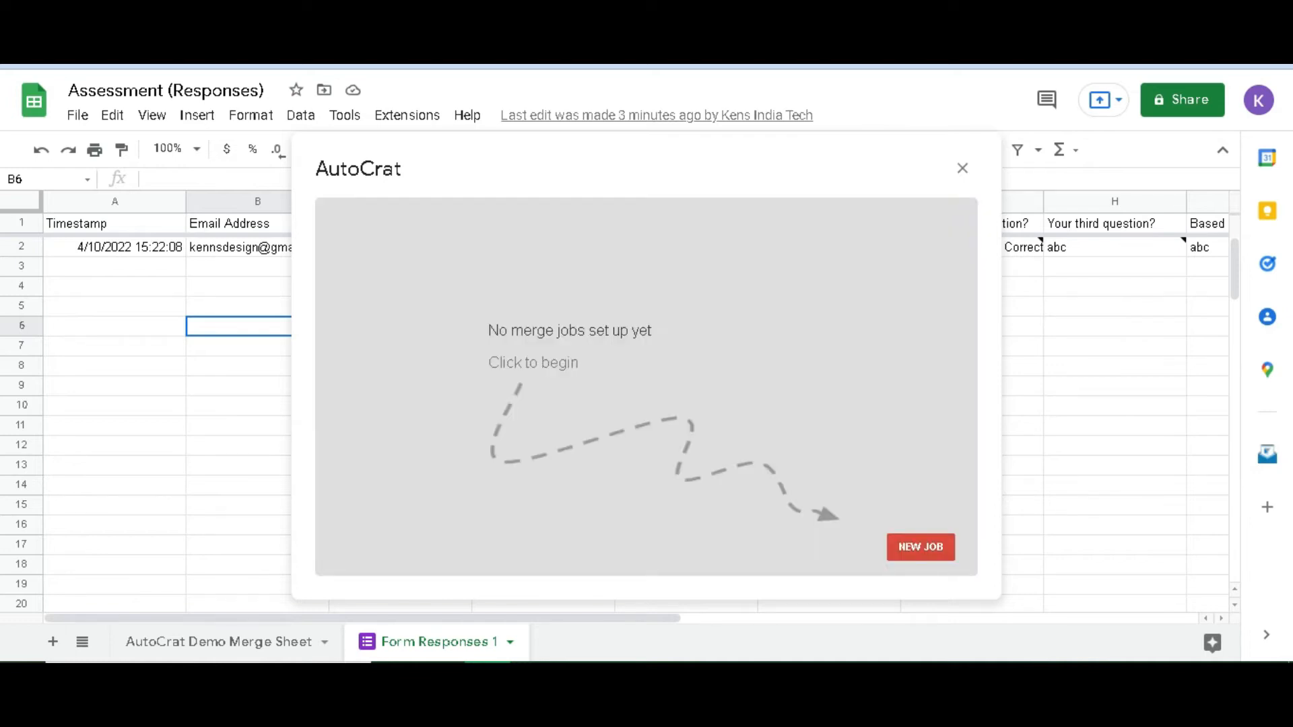
{"action": "left_click", "coordinate": [920, 547]}
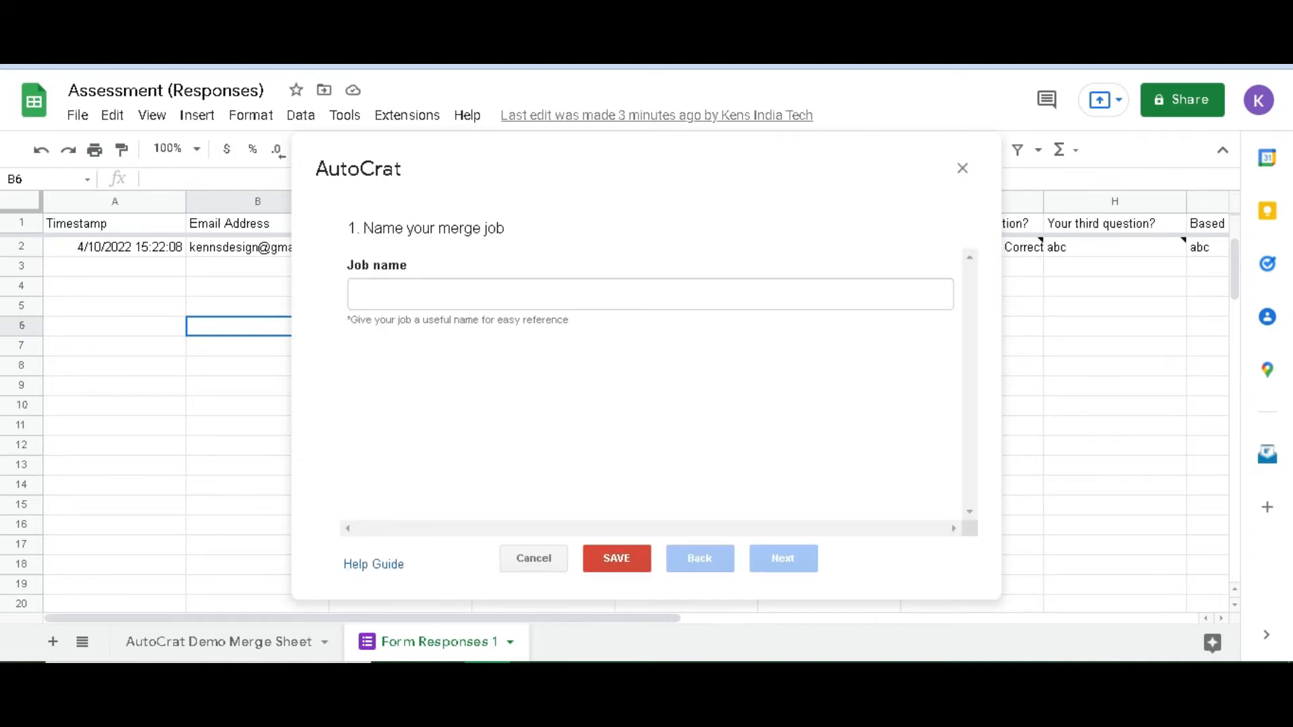
Name the job 'Test' and choose the Certify'em certificate as its template
{"action": "left_click", "coordinate": [649, 294]}
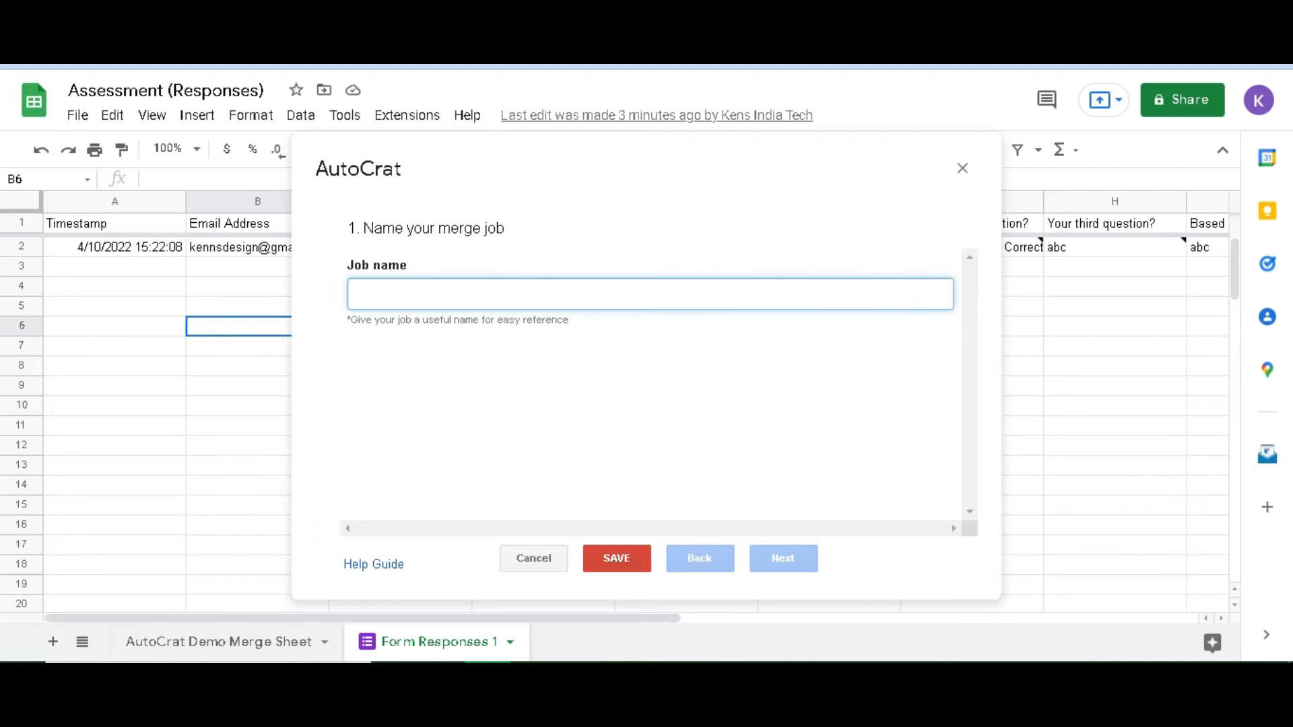
{"action": "type", "text": "Test"}
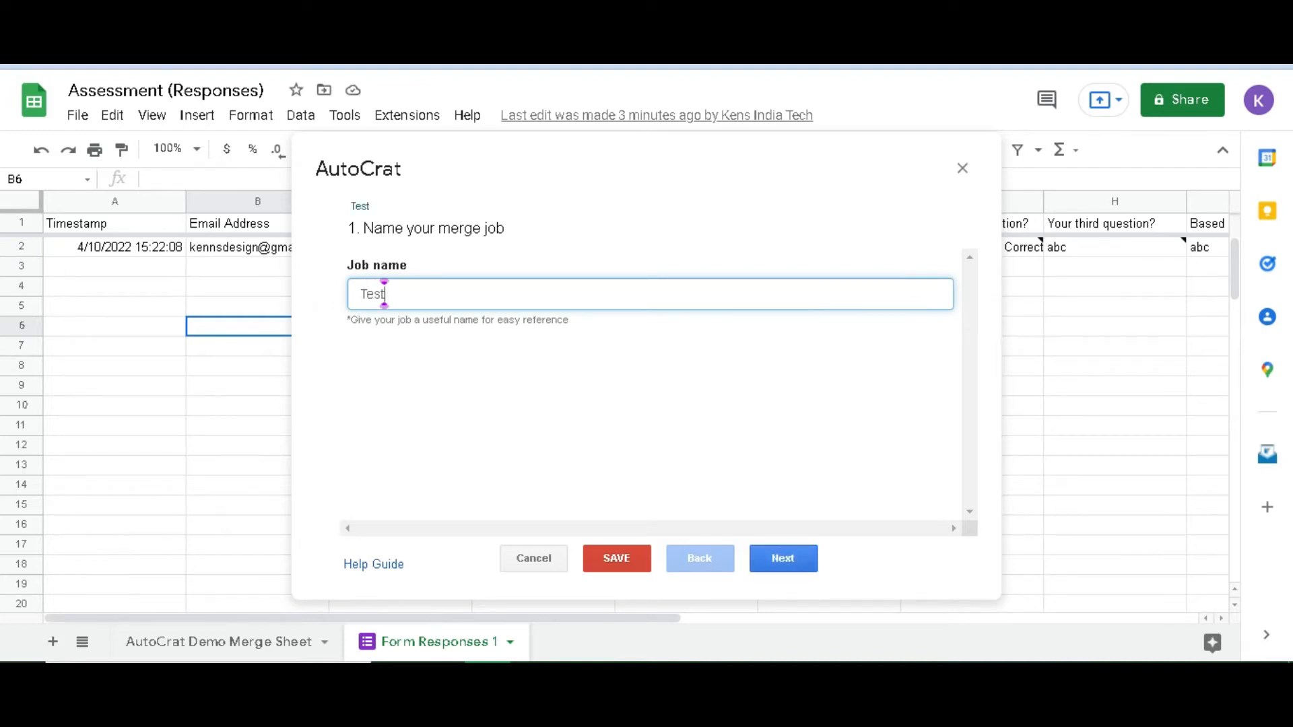
{"action": "left_click", "coordinate": [783, 559]}
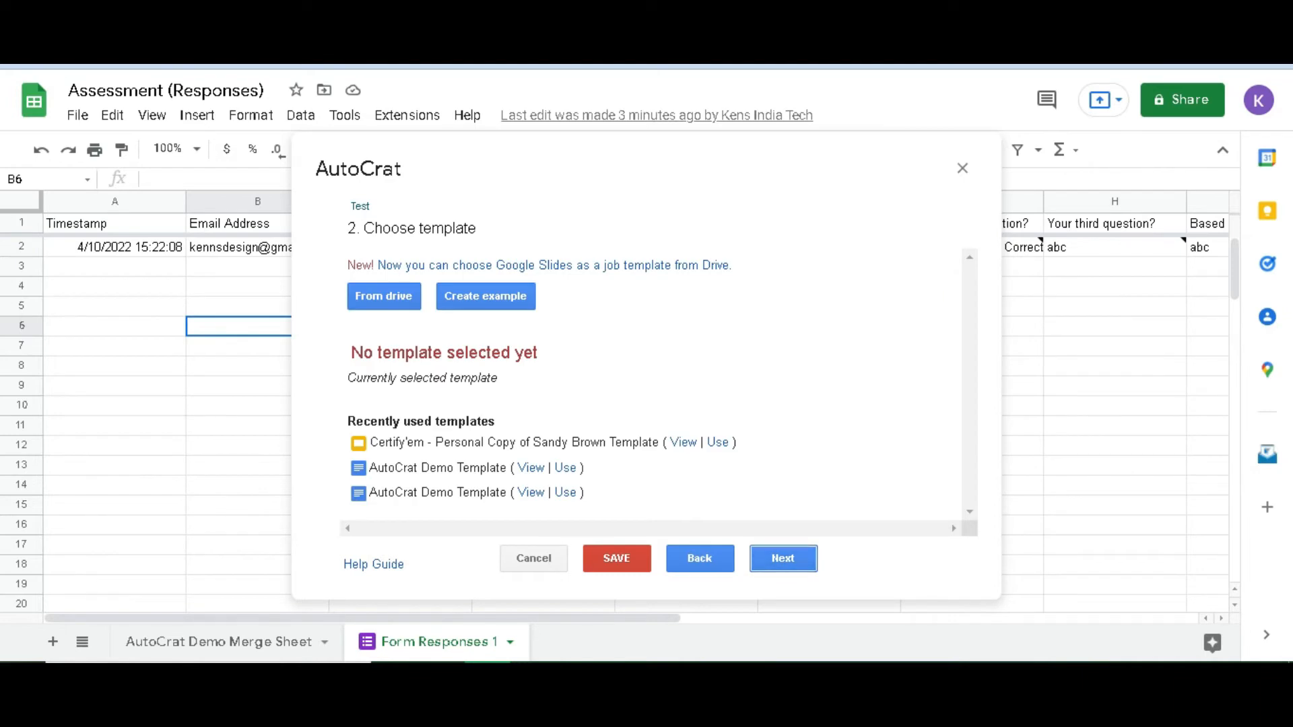
{"action": "left_click", "coordinate": [718, 442]}
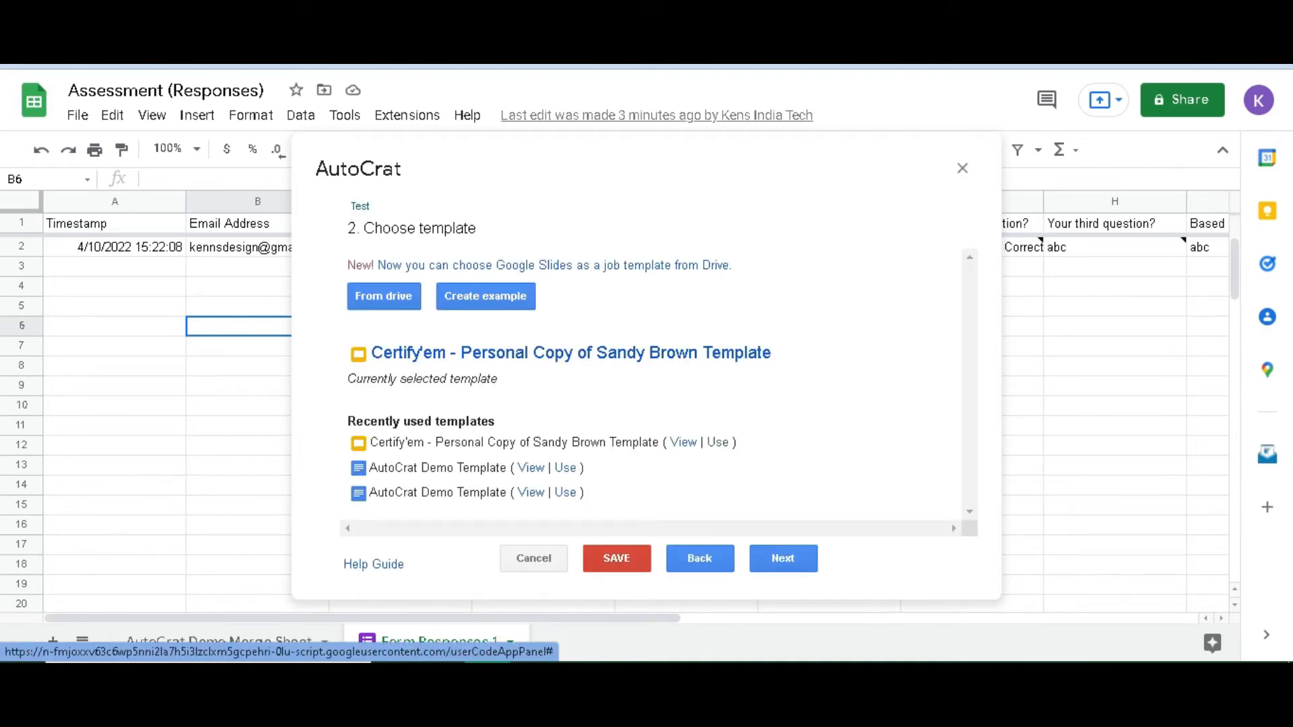
{"action": "left_click", "coordinate": [571, 353]}
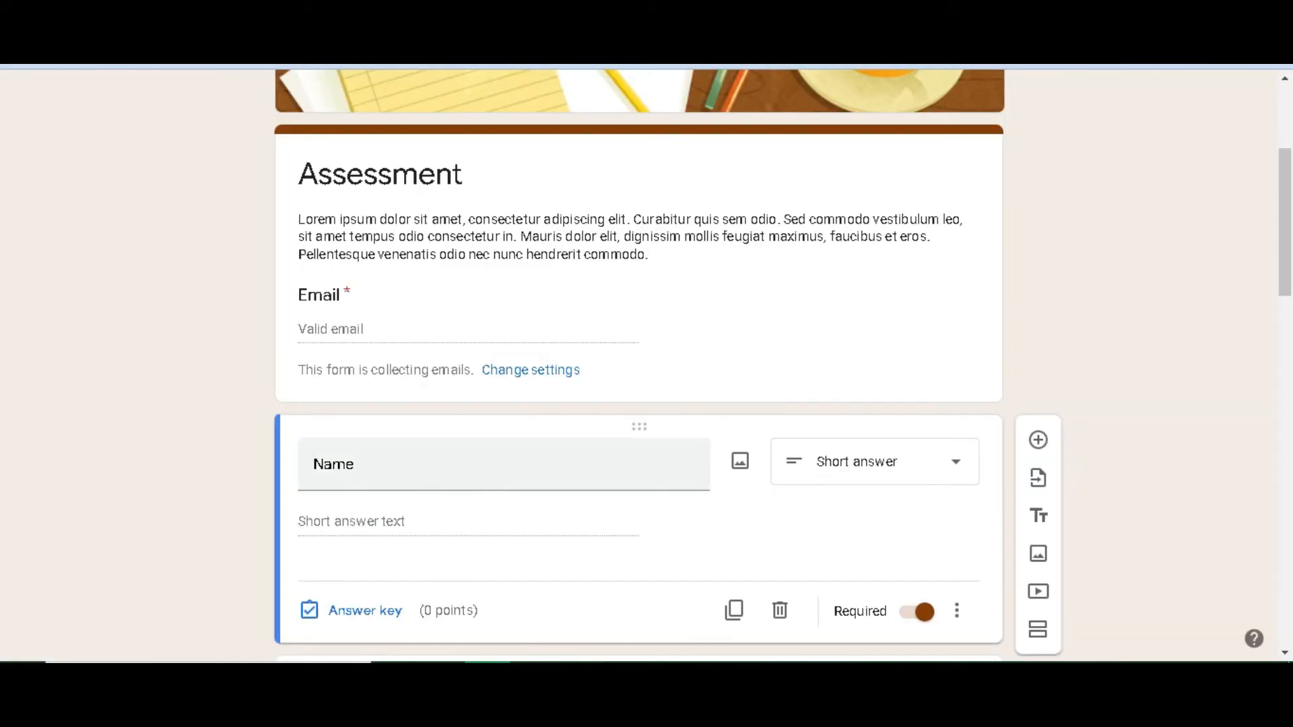
Inspect the <<Name>> placeholder and its << >> brackets on the Slides certificate, then return to Sheets
{"action": "left_click", "coordinate": [354, 464]}
{"action": "left_click", "coordinate": [354, 464]}
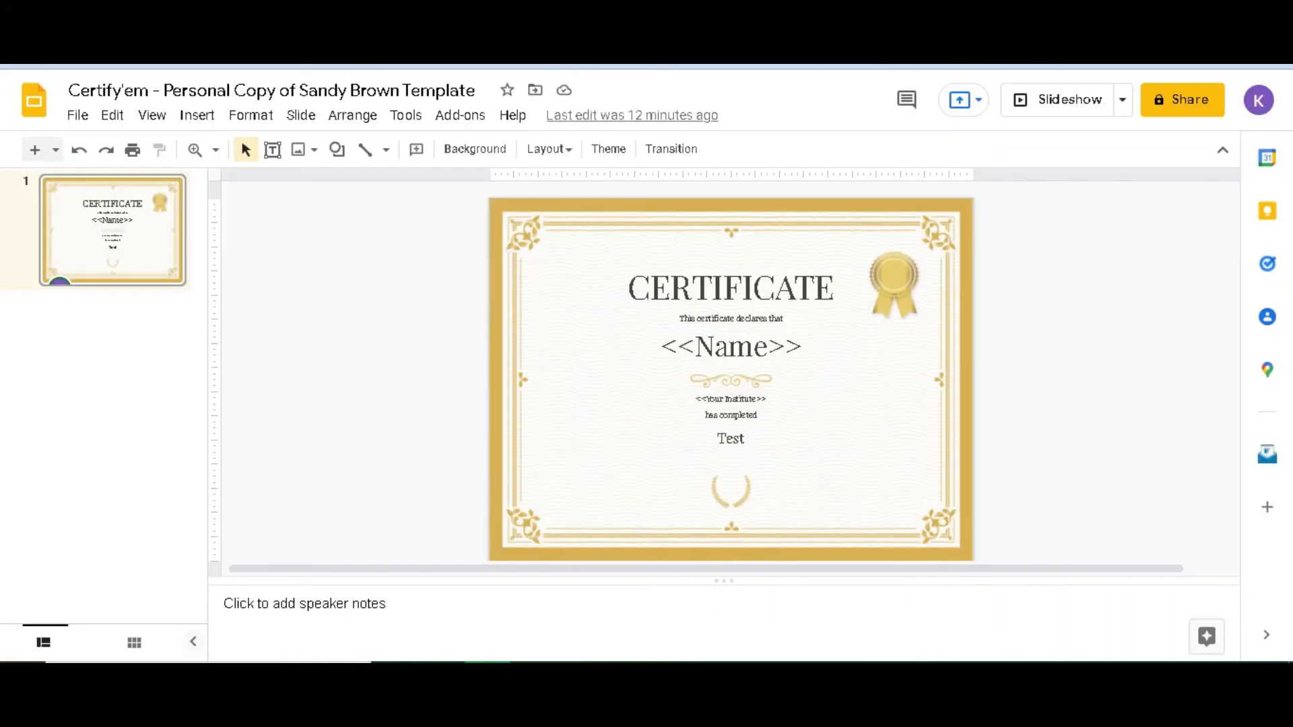
{"action": "left_click_drag", "start_coordinate": [695, 347], "coordinate": [767, 348]}
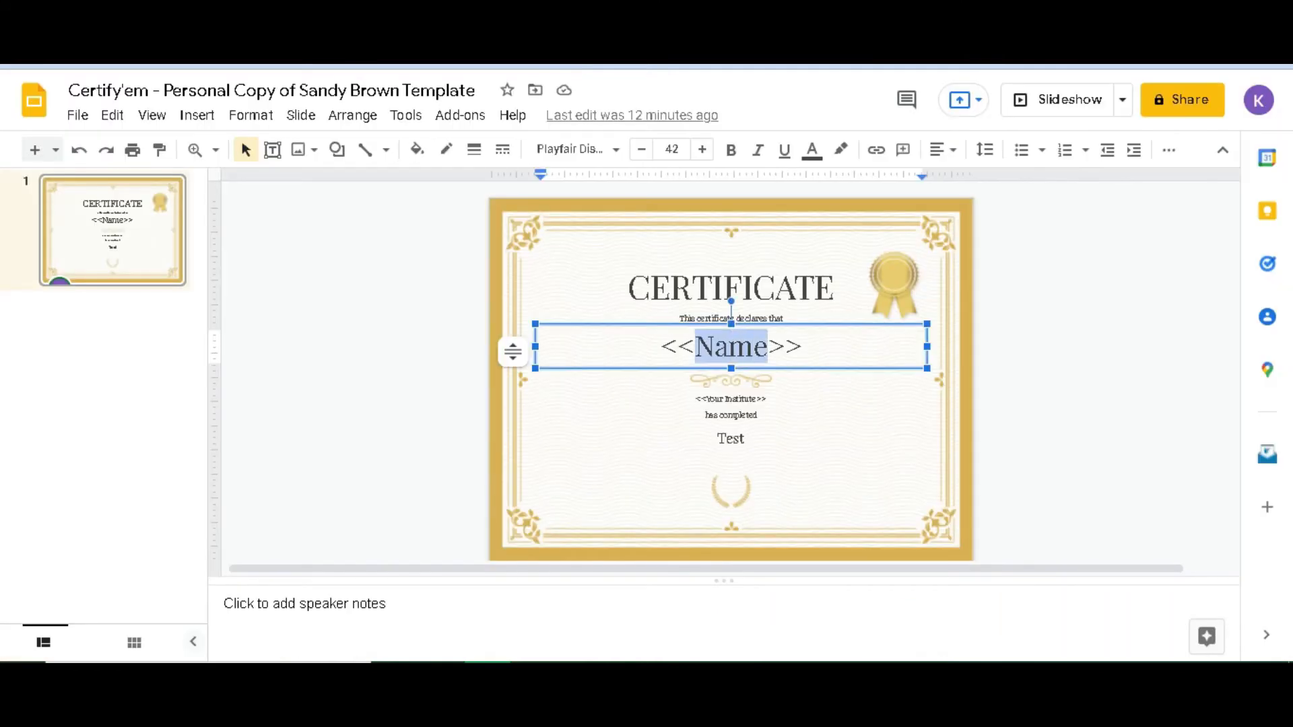
{"action": "key", "text": "Escape"}
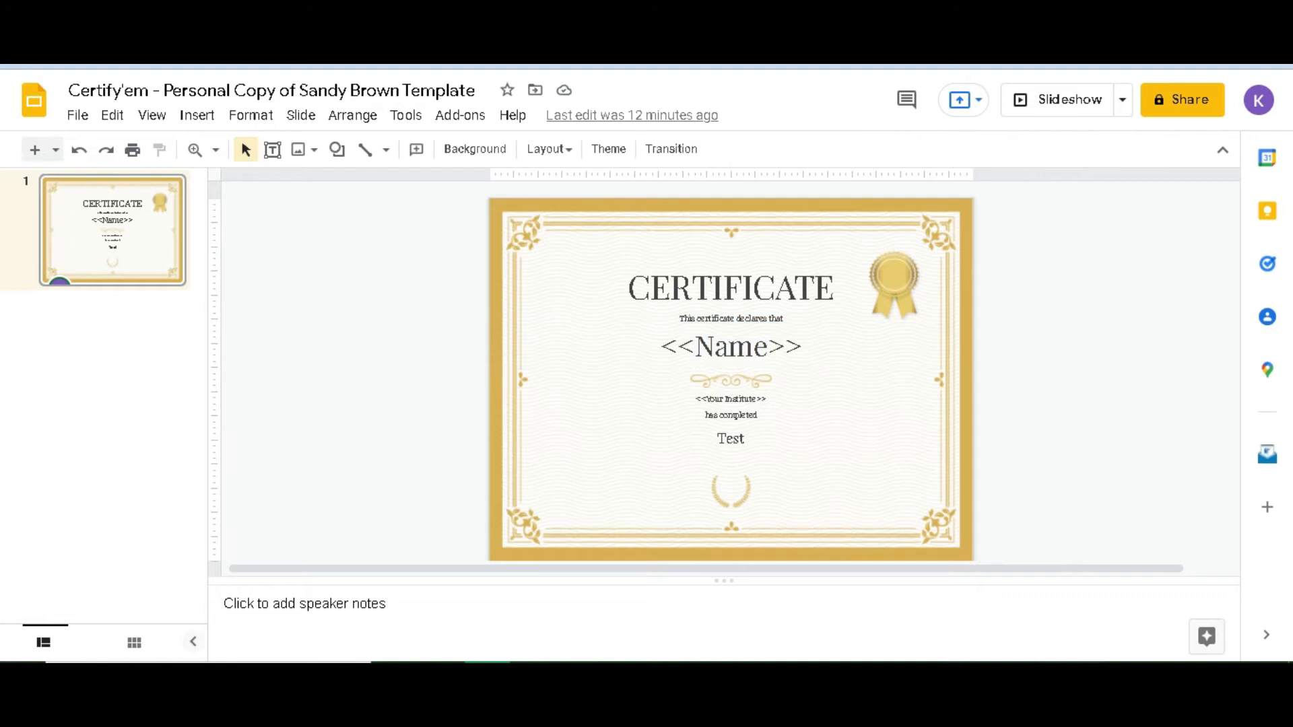
{"action": "left_click_drag", "start_coordinate": [661, 348], "coordinate": [695, 347]}
{"action": "left_click_drag", "start_coordinate": [803, 348], "coordinate": [768, 347]}
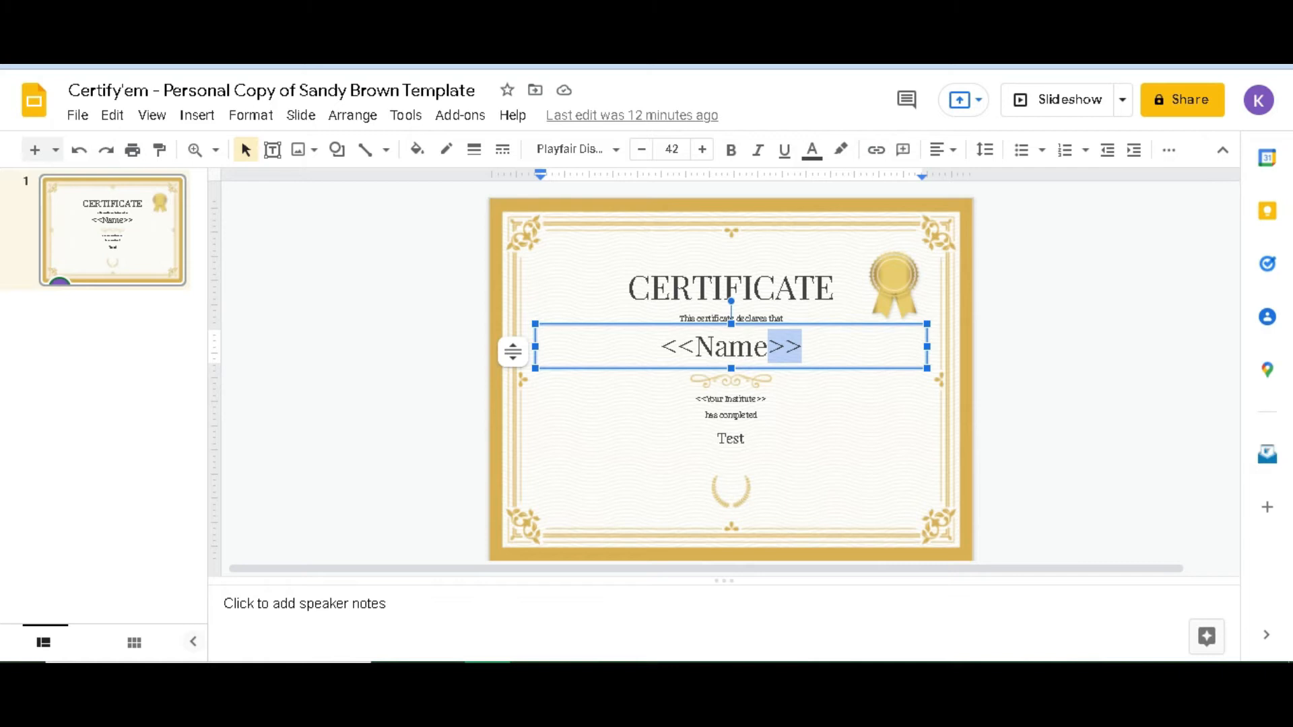
{"action": "key", "text": "Escape"}
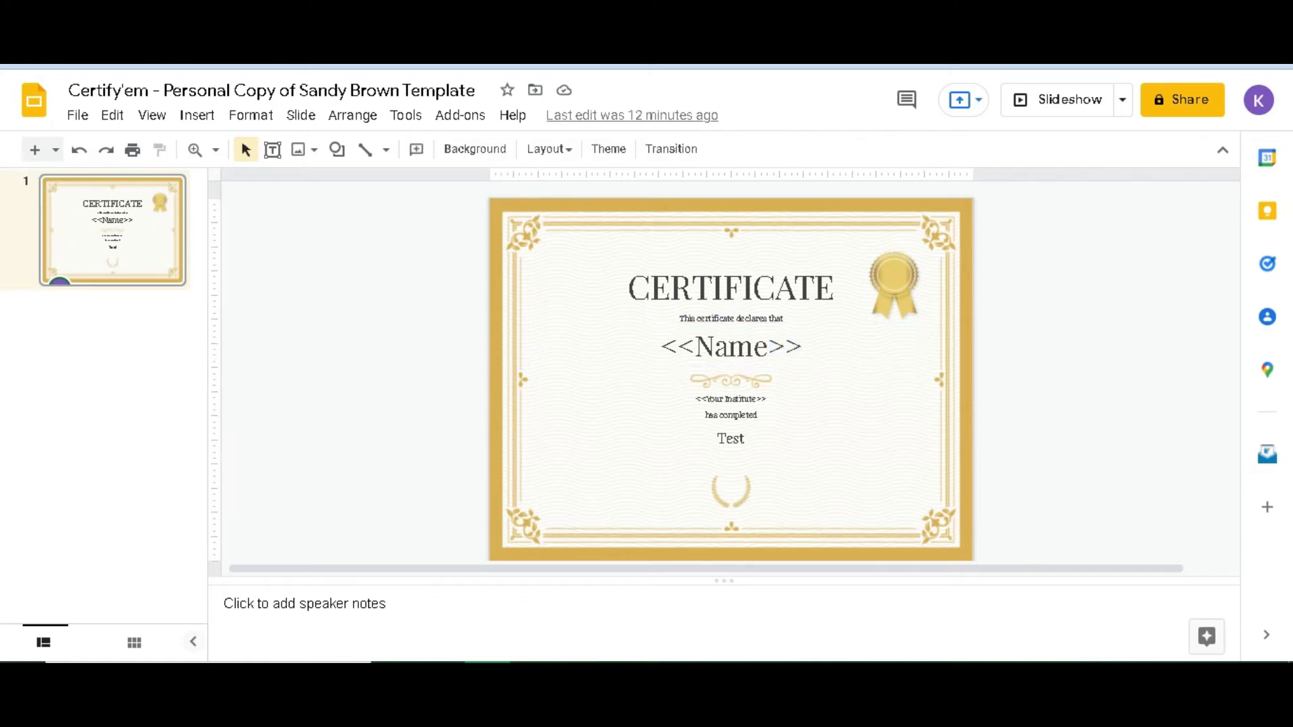
{"action": "key", "text": "ctrl+shift+Tab"}
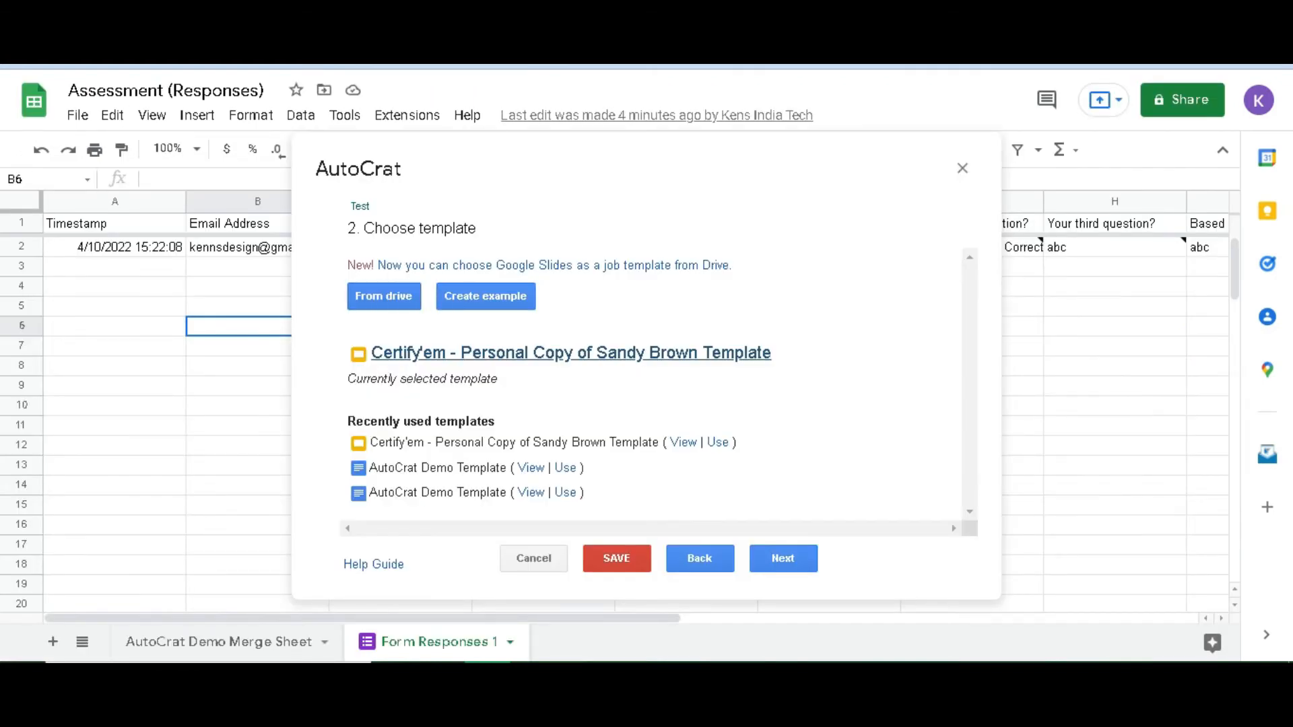
Choose Form Responses 1 as the merge sheet, keeping <<Name>> and <<Your Institute>> mapped to their columns
{"action": "left_click", "coordinate": [783, 559]}
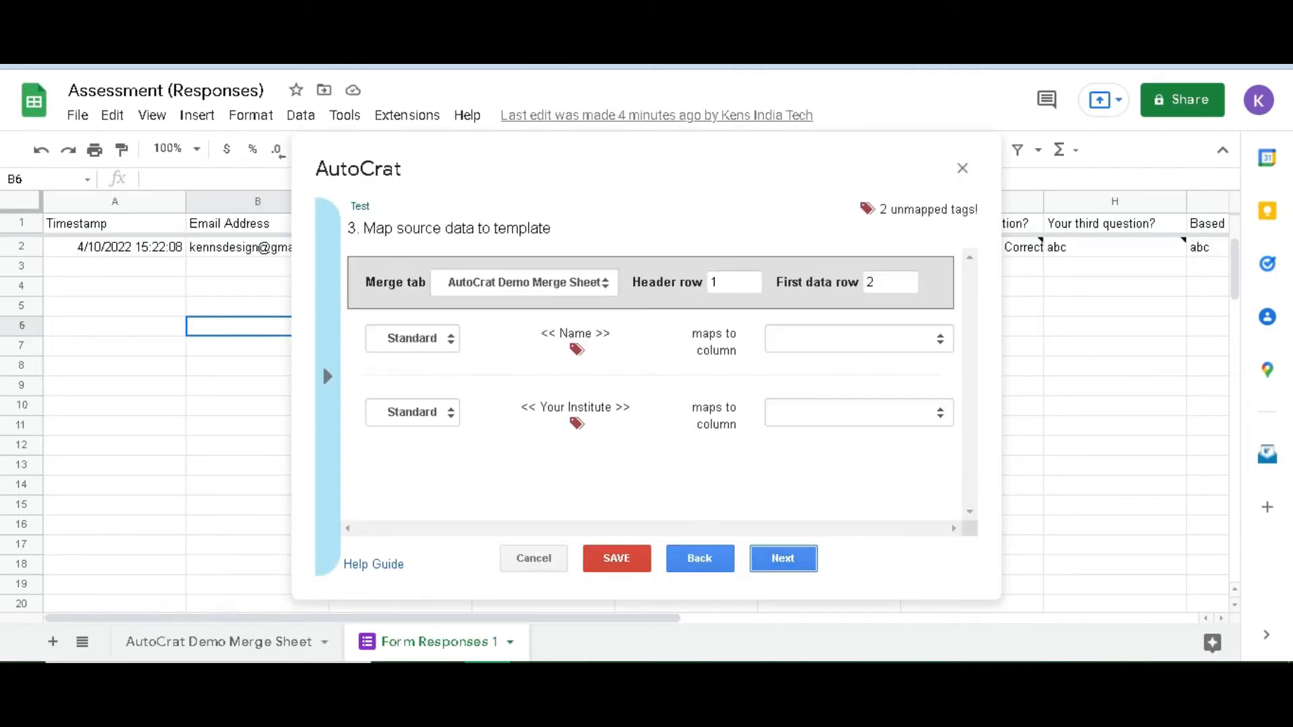
{"action": "left_click", "coordinate": [525, 282]}
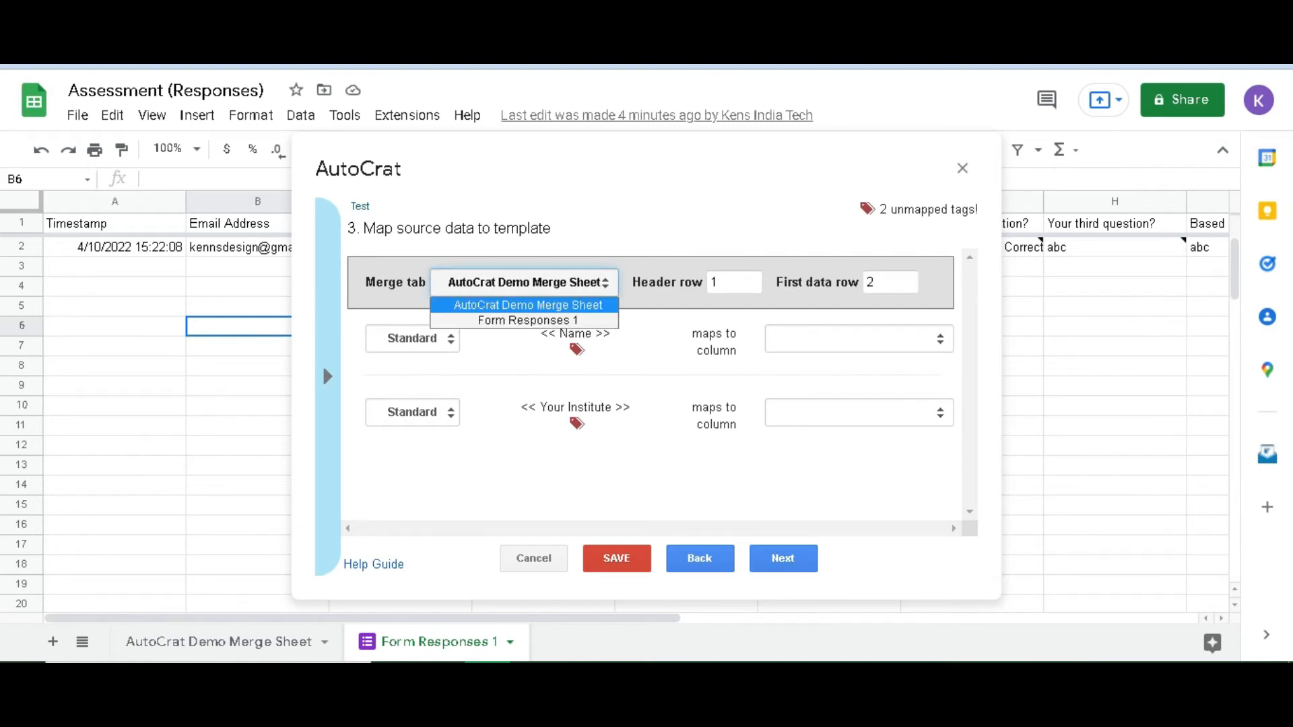
{"action": "left_click", "coordinate": [527, 320]}
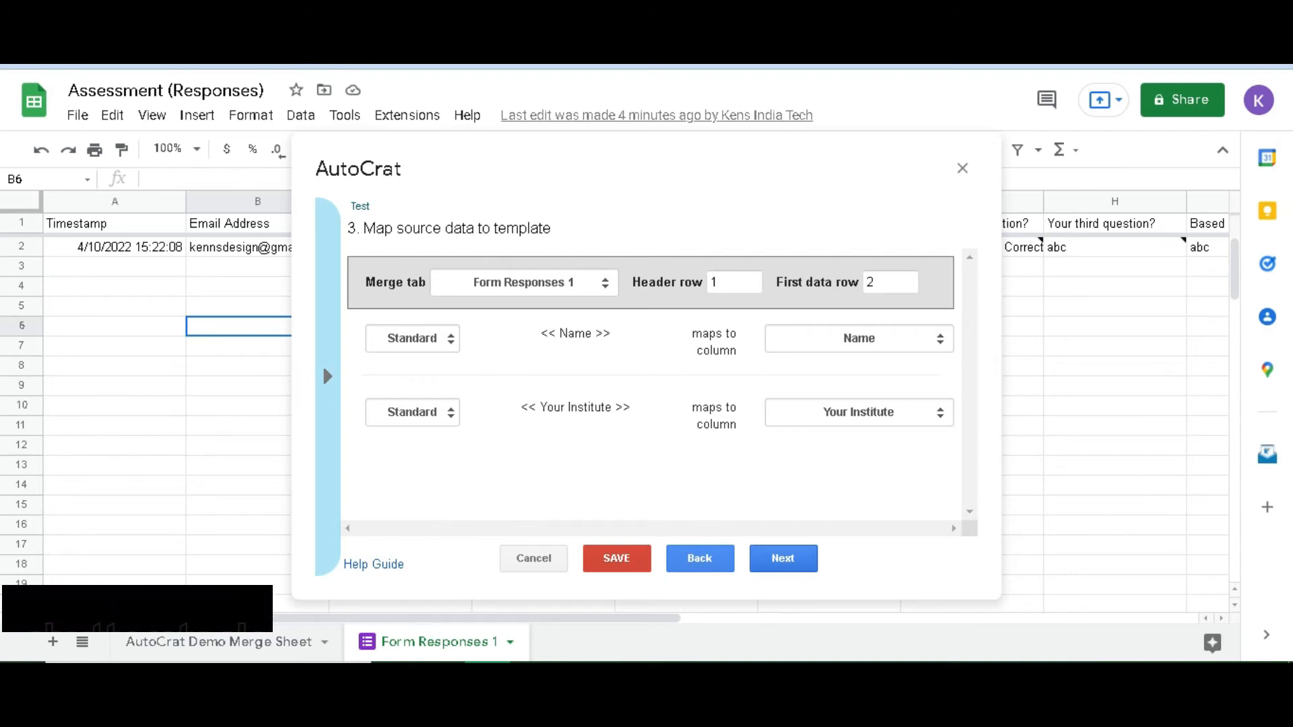
{"action": "left_click", "coordinate": [783, 558]}
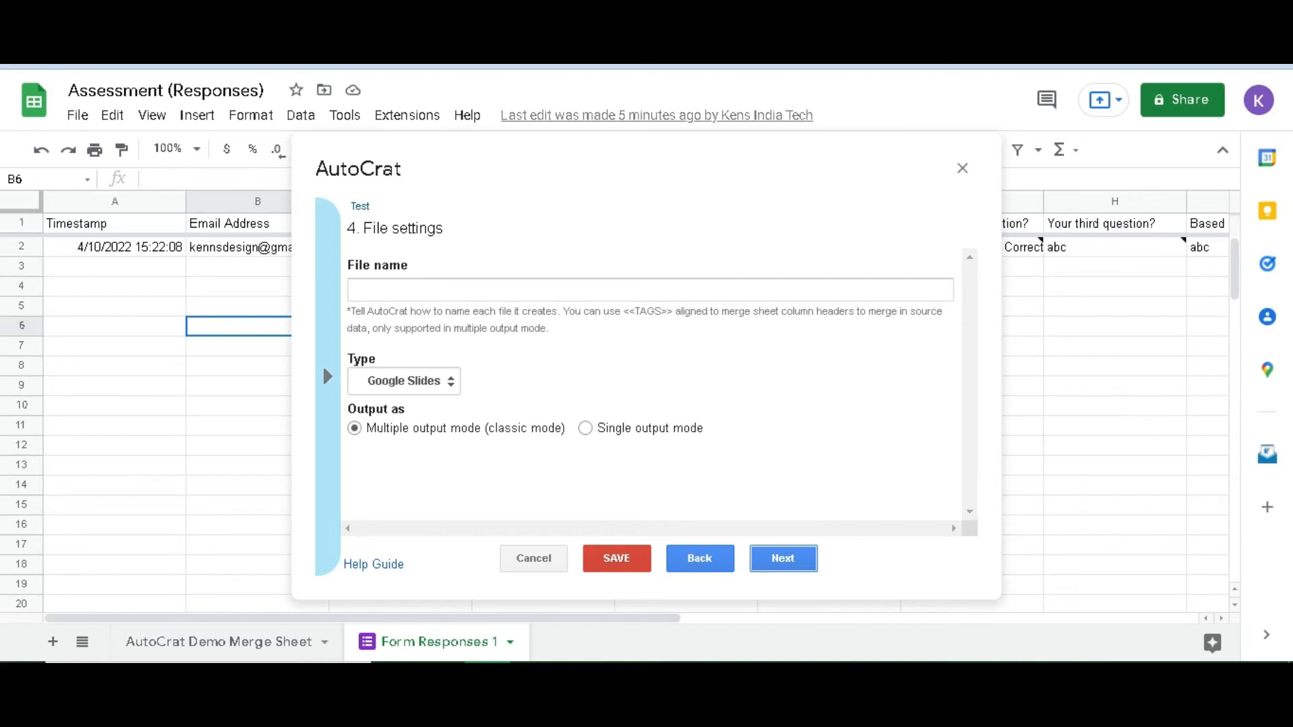
Set the generated file name to 'Certificate for <<Name>>'
{"action": "left_click", "coordinate": [649, 290]}
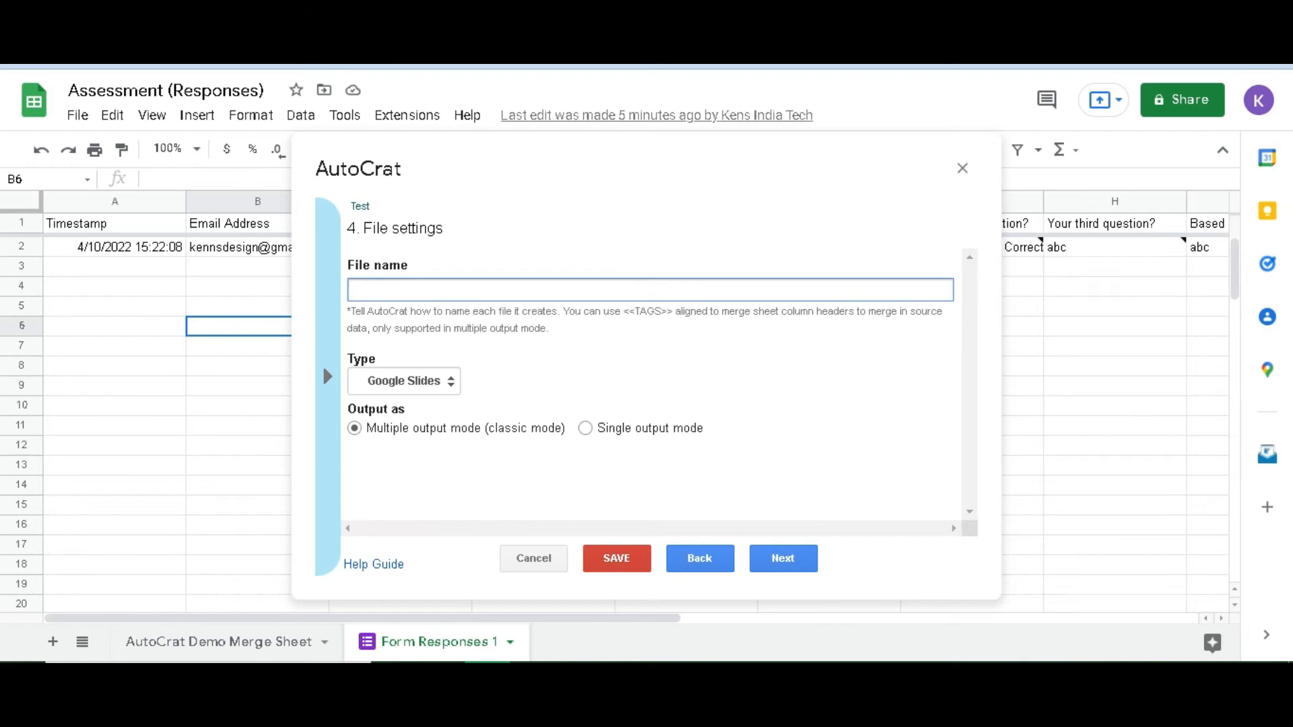
{"action": "type", "text": "Certificate for <<Name>>"}
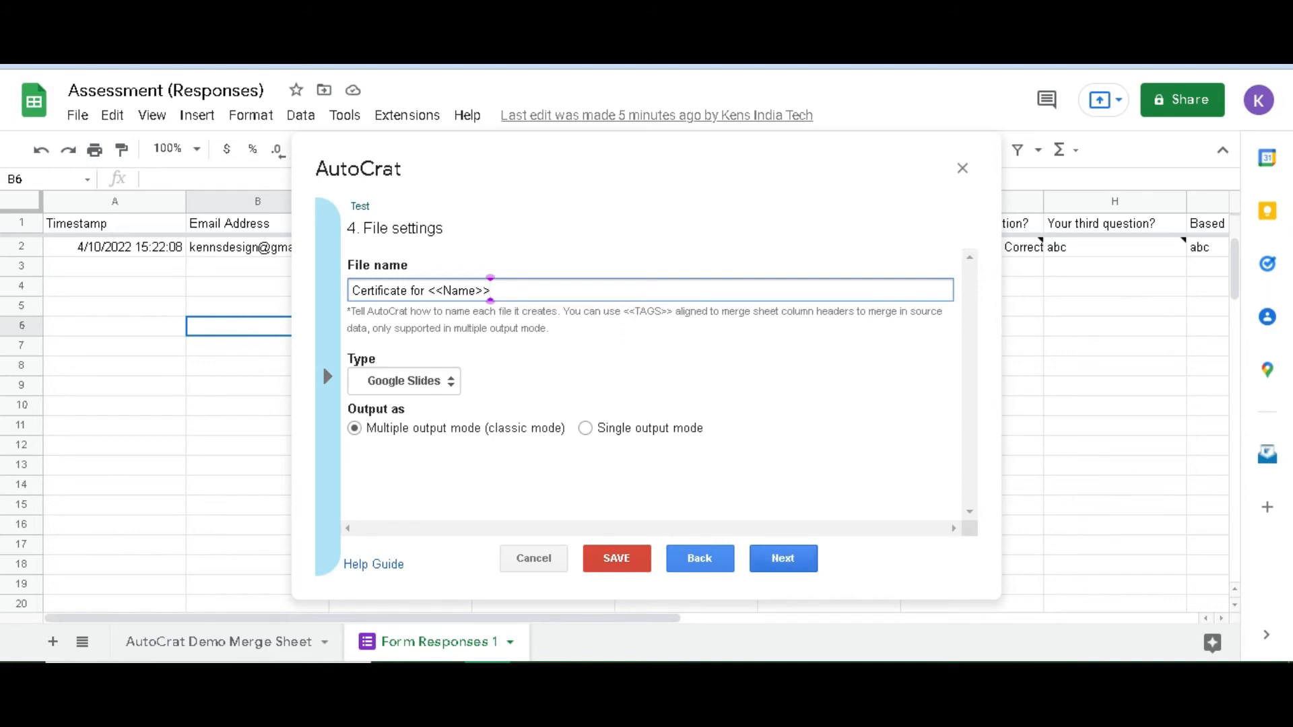
{"action": "left_click", "coordinate": [783, 558]}
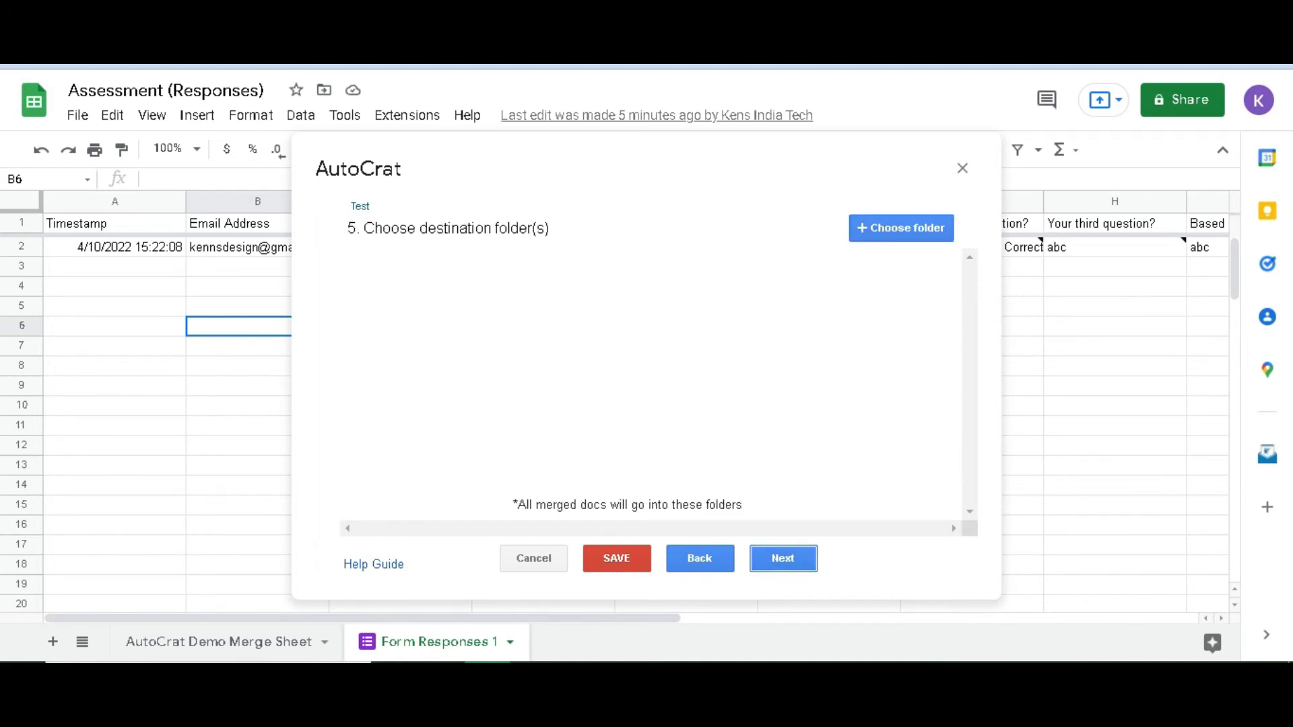
In the Drive picker, select AutoCrat Demo Folder as the output folder for merged certificates
{"action": "left_click", "coordinate": [901, 229]}
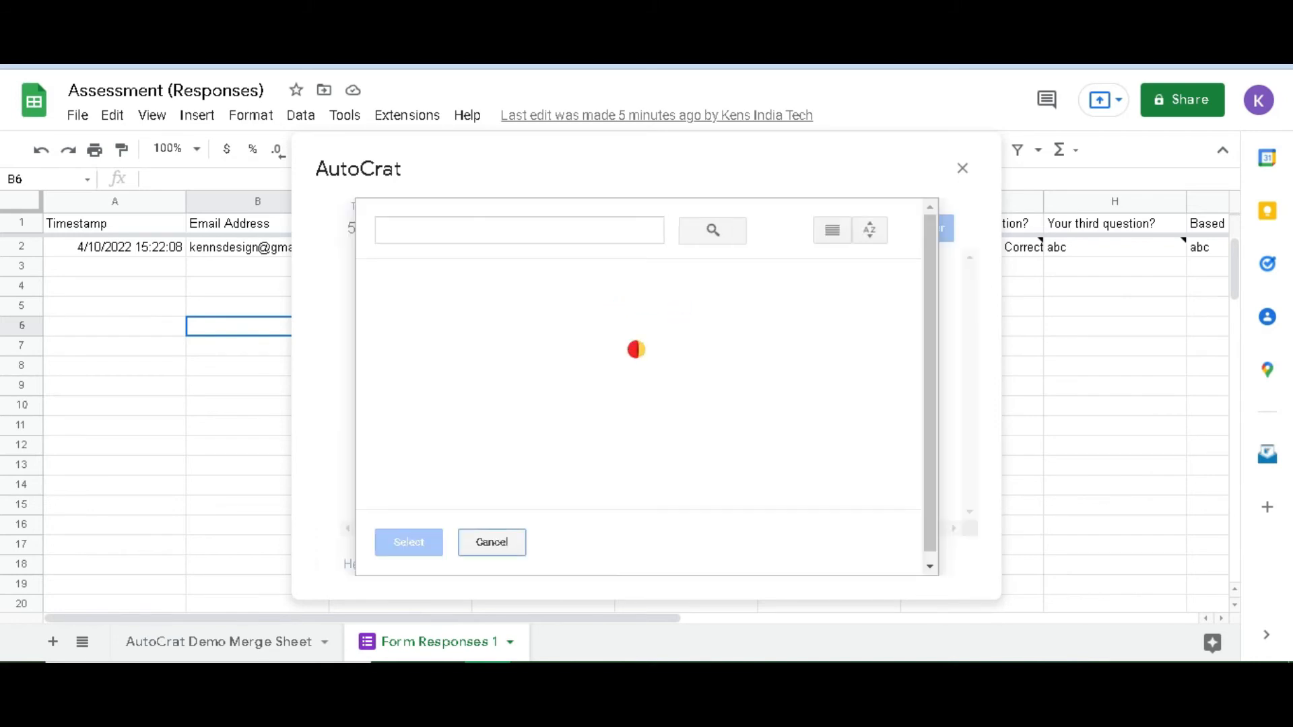
{"action": "double_click", "coordinate": [452, 342]}
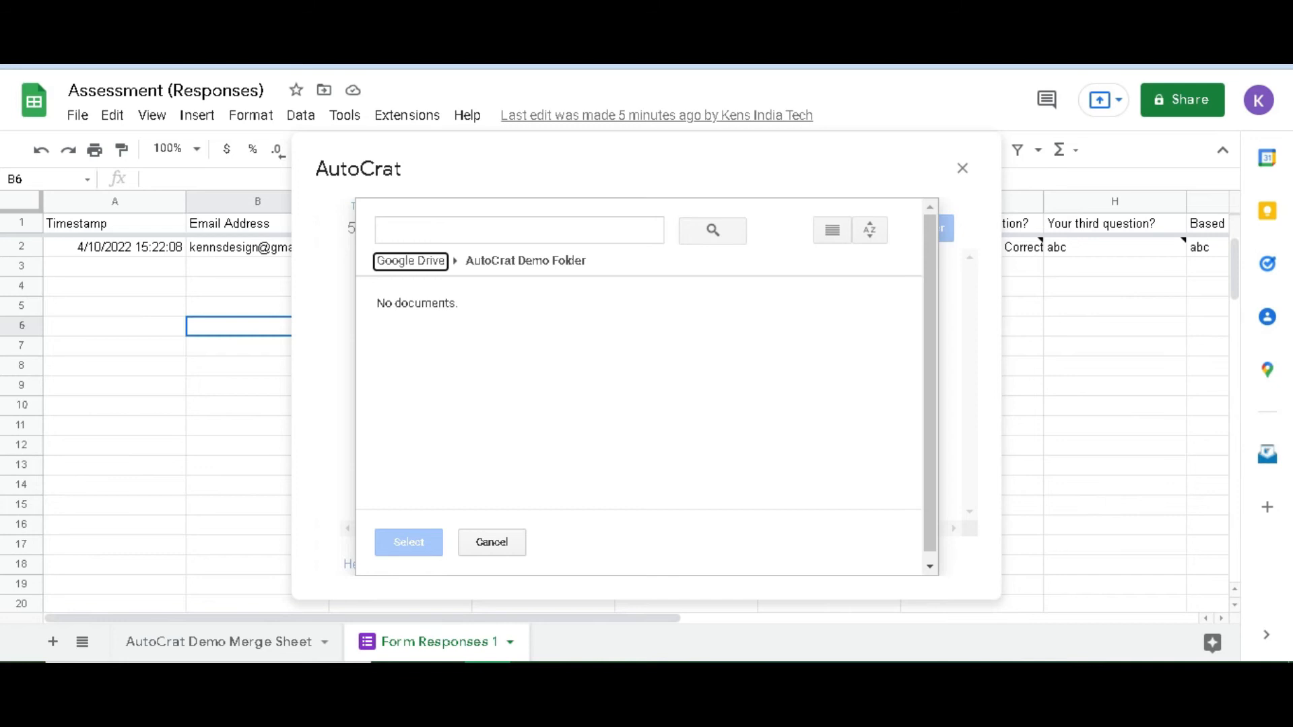
{"action": "left_click", "coordinate": [410, 262]}
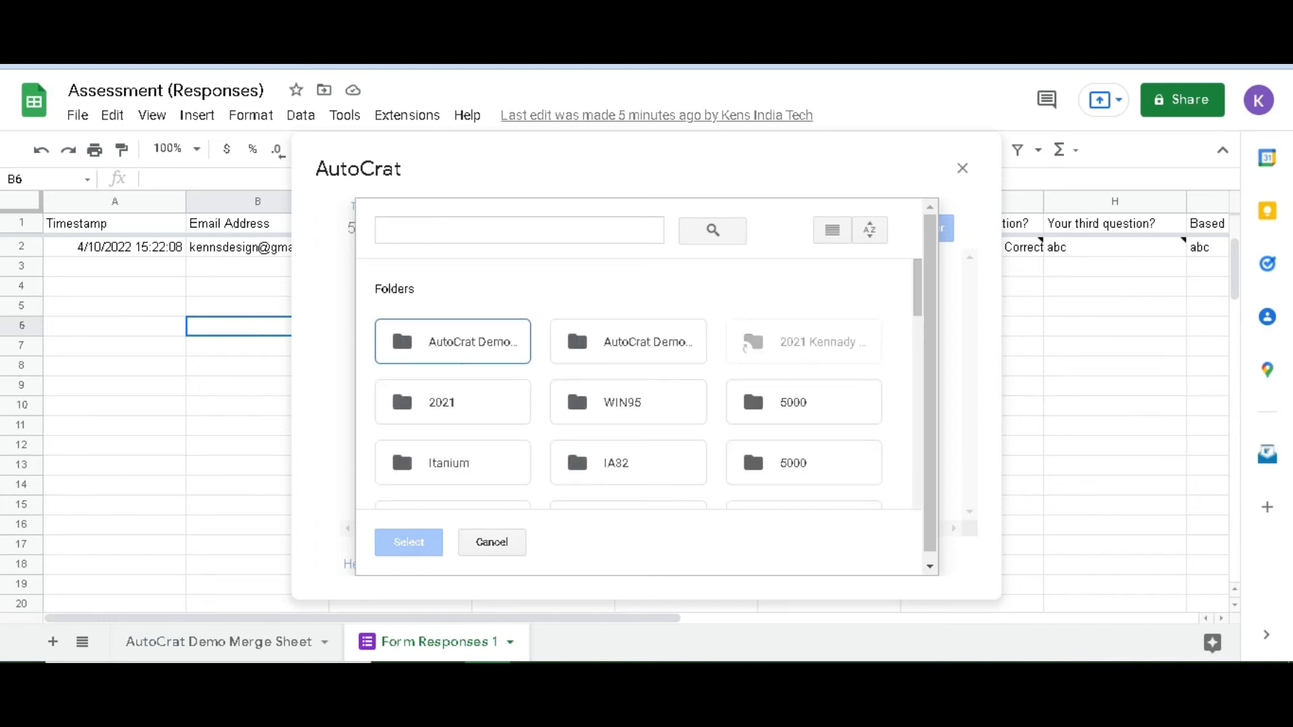
{"action": "right_click", "coordinate": [624, 341]}
{"action": "key", "text": "Escape"}
{"action": "left_click", "coordinate": [626, 341]}
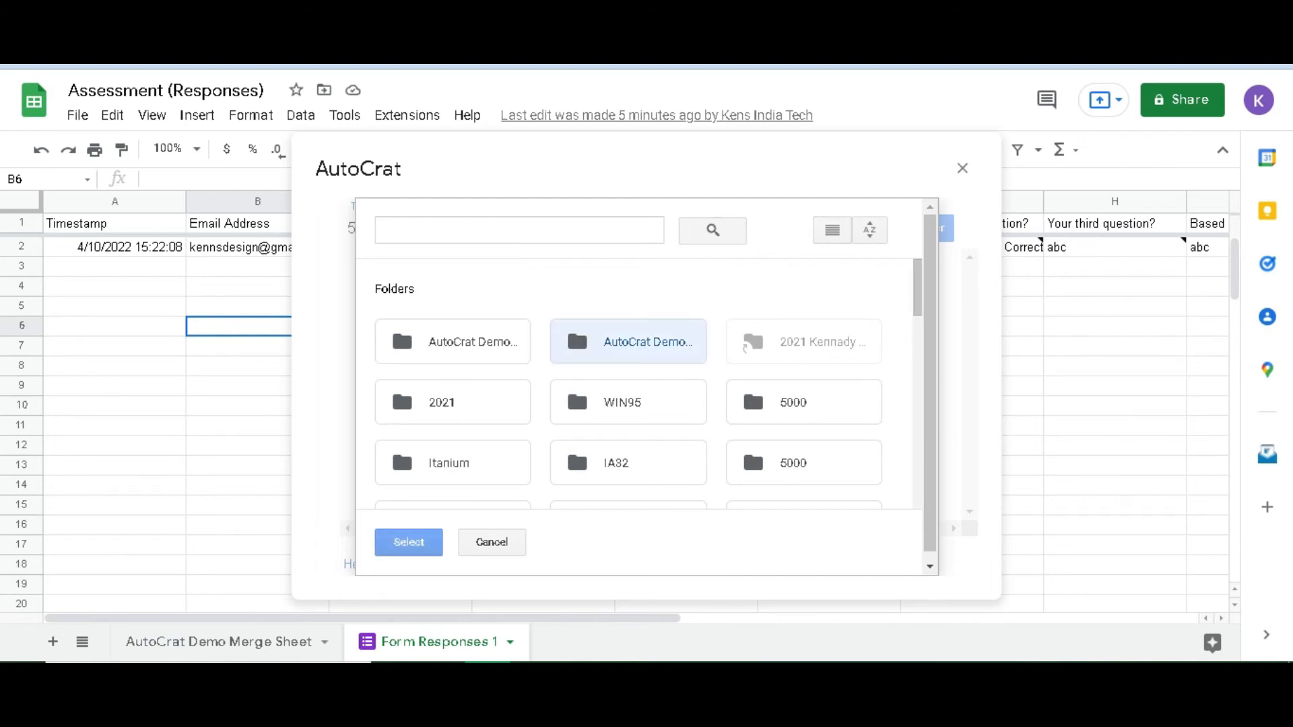
{"action": "left_click", "coordinate": [452, 341]}
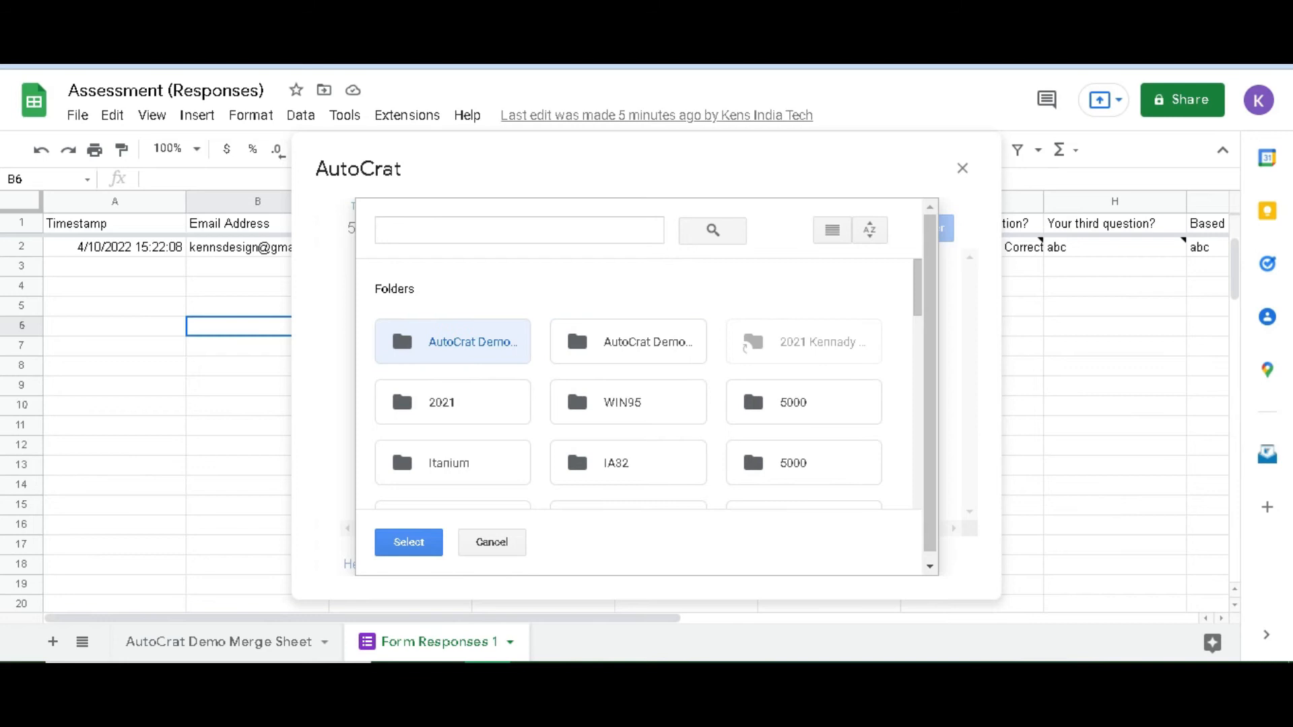
{"action": "left_click", "coordinate": [409, 541]}
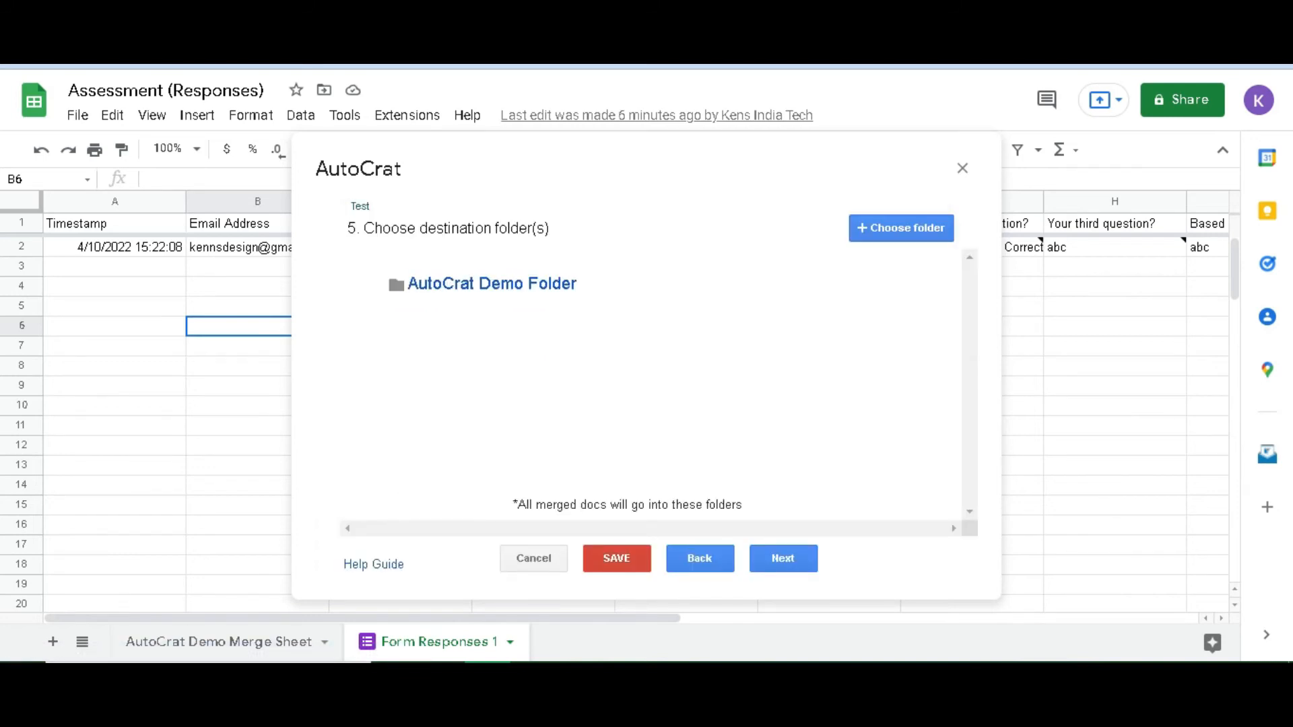
{"action": "left_click", "coordinate": [783, 558]}
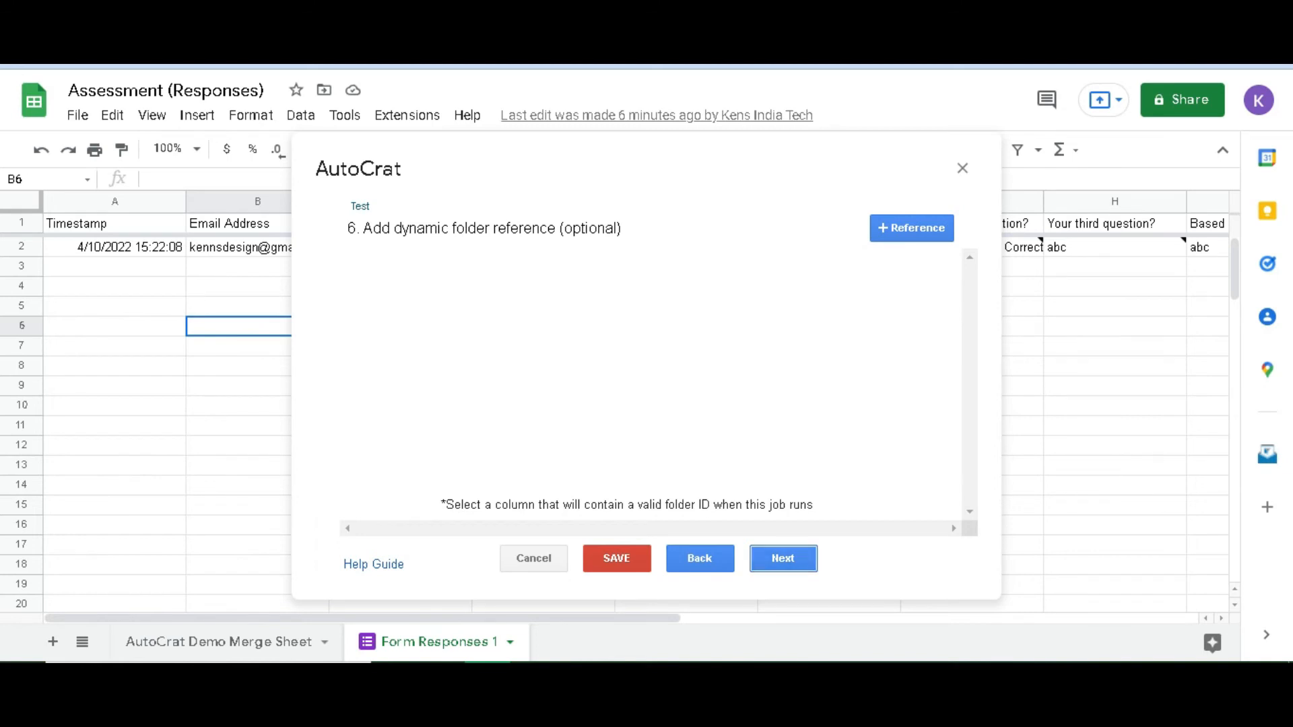
Skip the folder reference and merge condition, share docs as PDF, and keep no-reply at No
{"action": "left_click", "coordinate": [783, 558]}
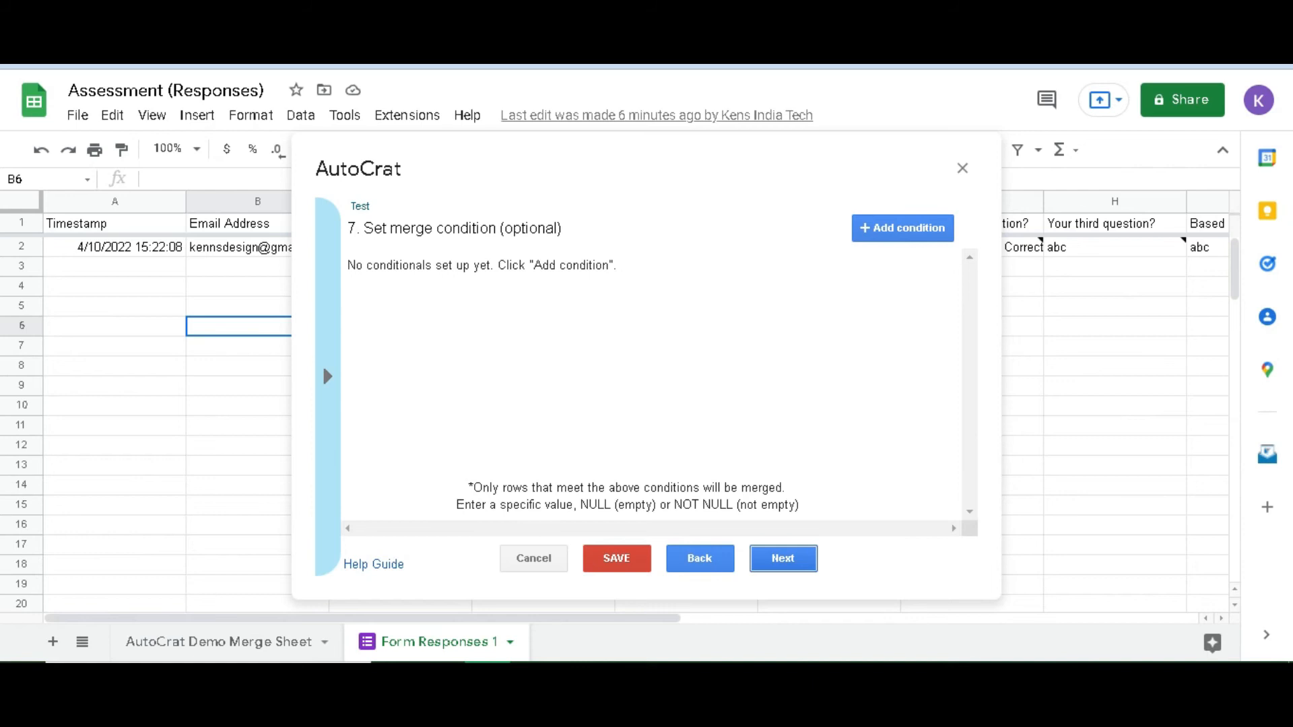
{"action": "left_click", "coordinate": [783, 558]}
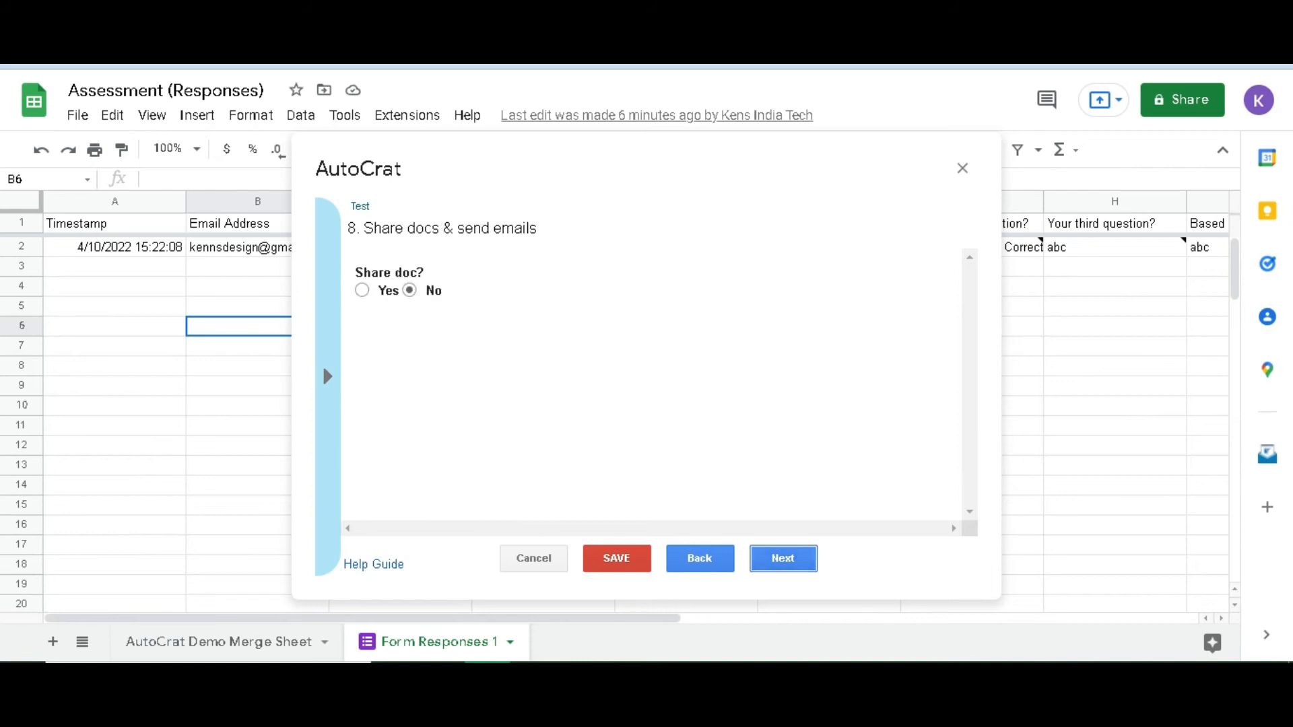
{"action": "left_click", "coordinate": [362, 290]}
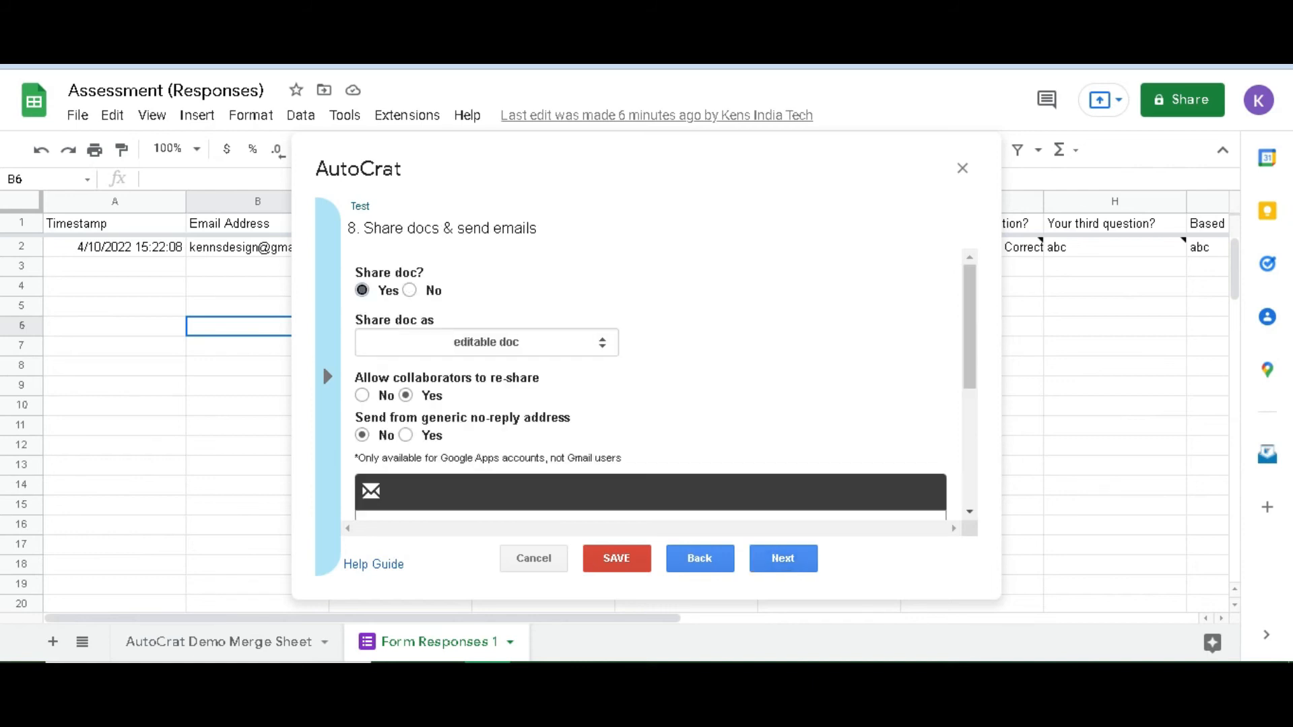
{"action": "left_click", "coordinate": [487, 342]}
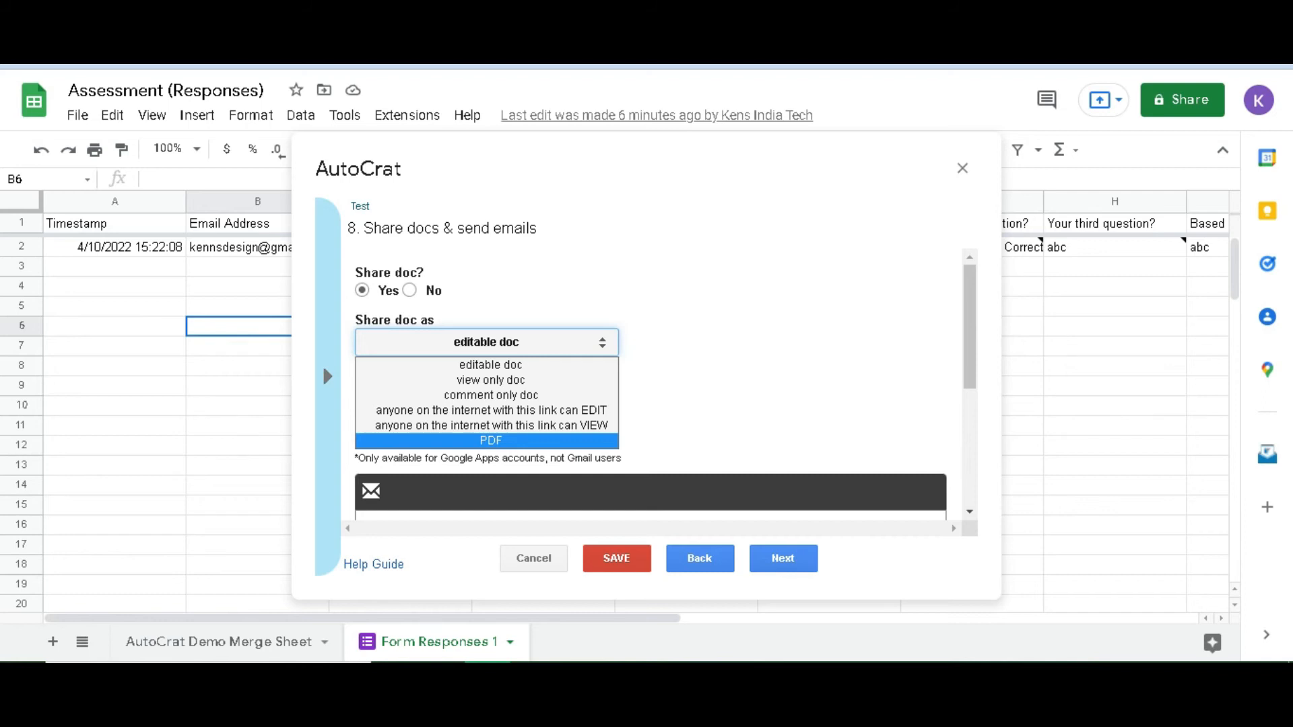
{"action": "left_click", "coordinate": [512, 440]}
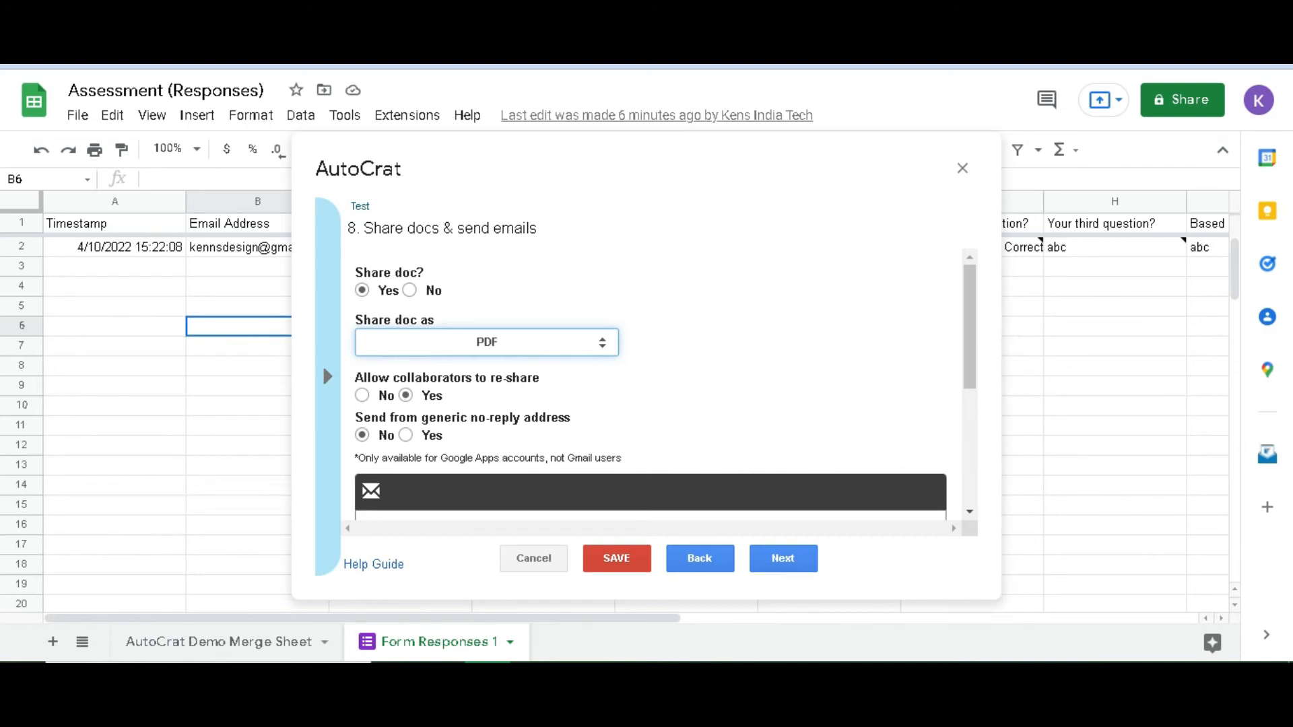
{"action": "scroll", "coordinate": [650, 383], "scroll_direction": "down", "scroll_amount": 2}
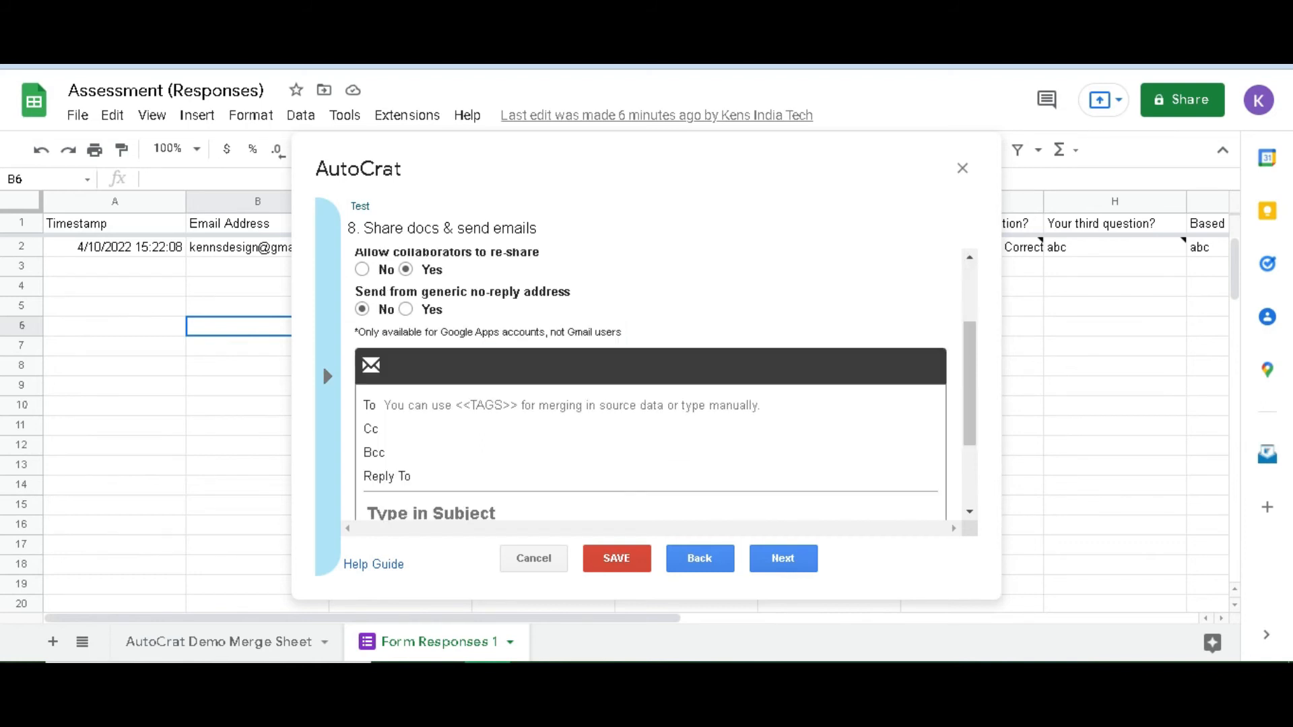
{"action": "left_click", "coordinate": [405, 309]}
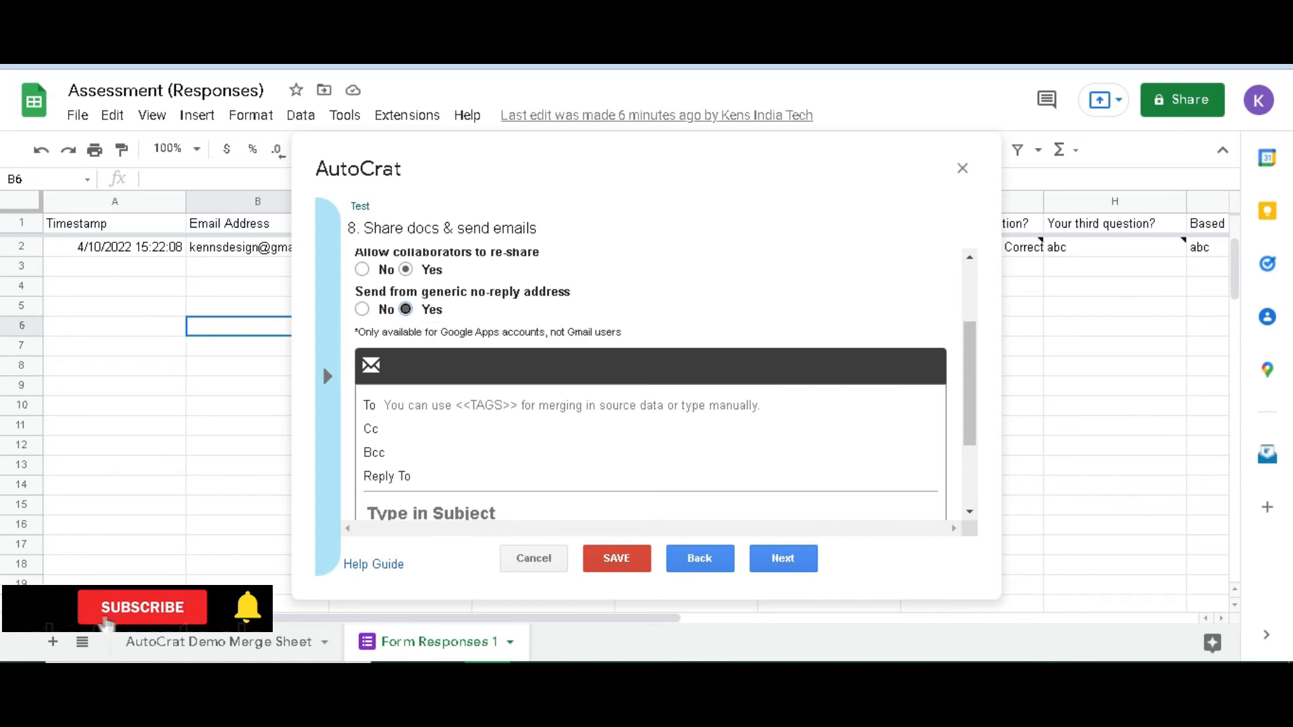
{"action": "left_click", "coordinate": [362, 309]}
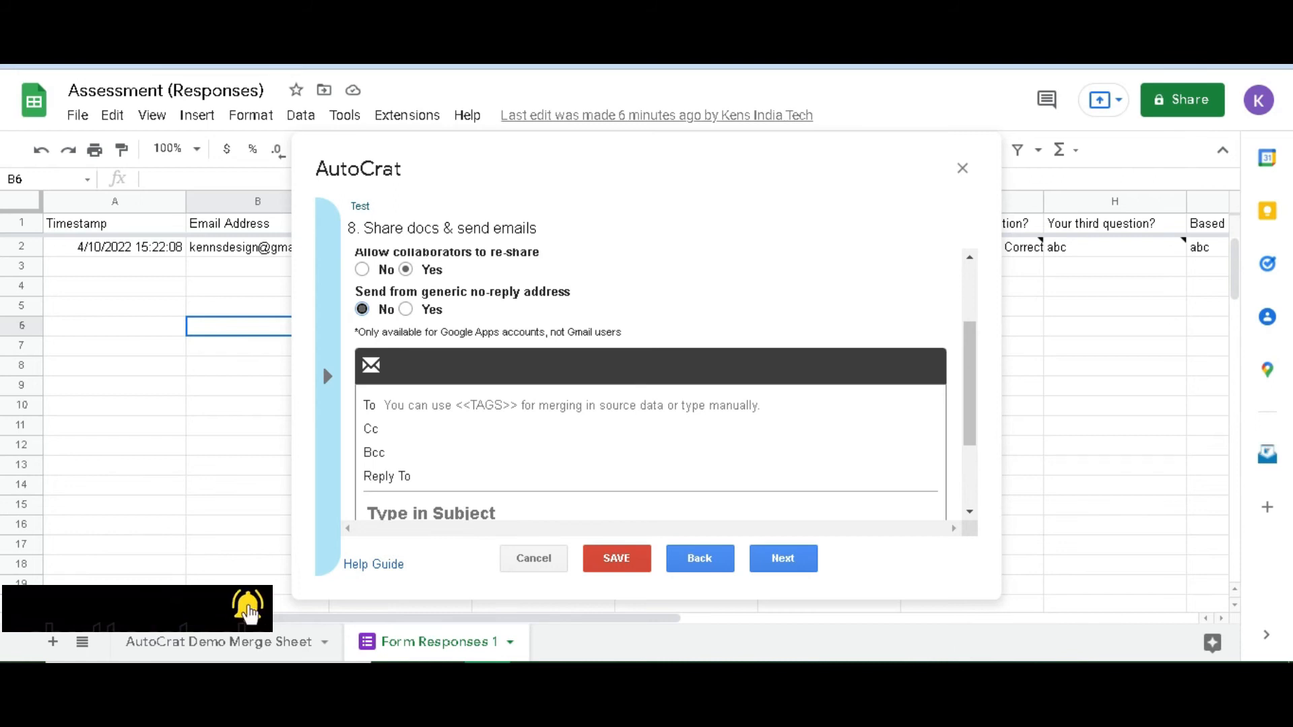
{"action": "scroll", "coordinate": [650, 377], "scroll_direction": "down", "scroll_amount": 2}
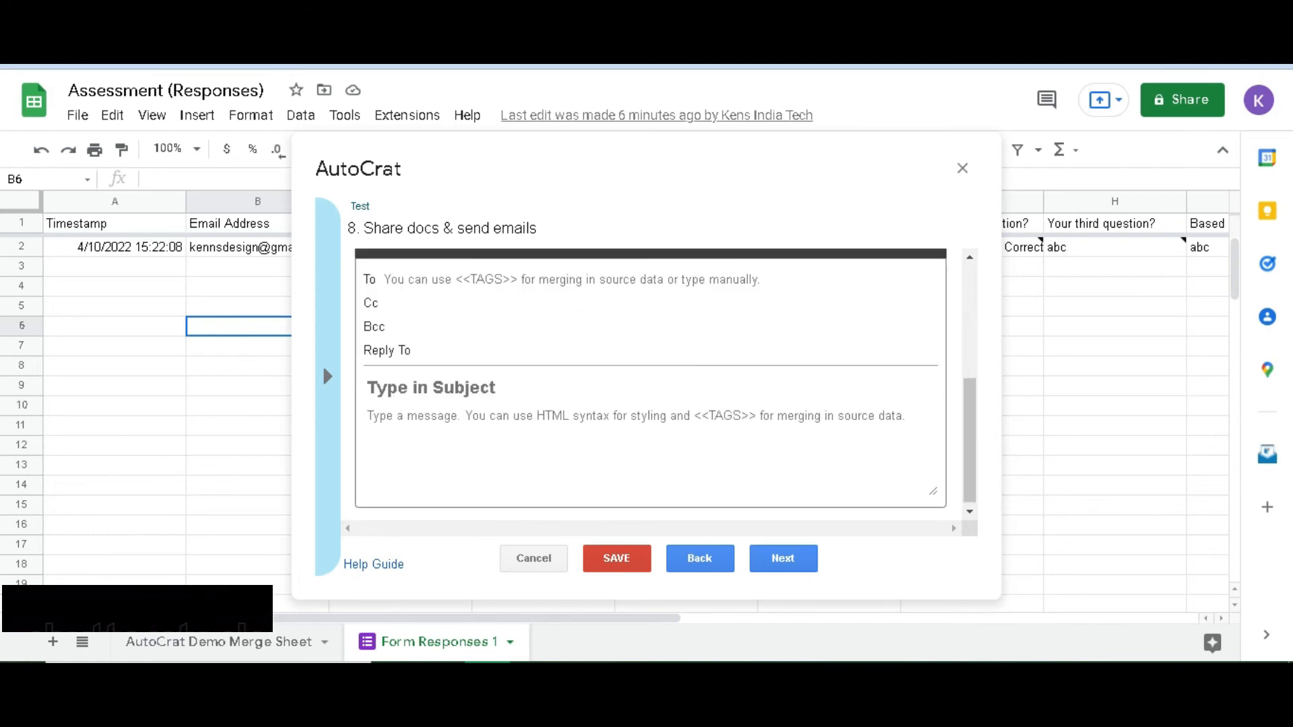
Address the email to <<Email Address>> and change the subject to 'Certificate For <<Name>>'
{"action": "left_click", "coordinate": [494, 279]}
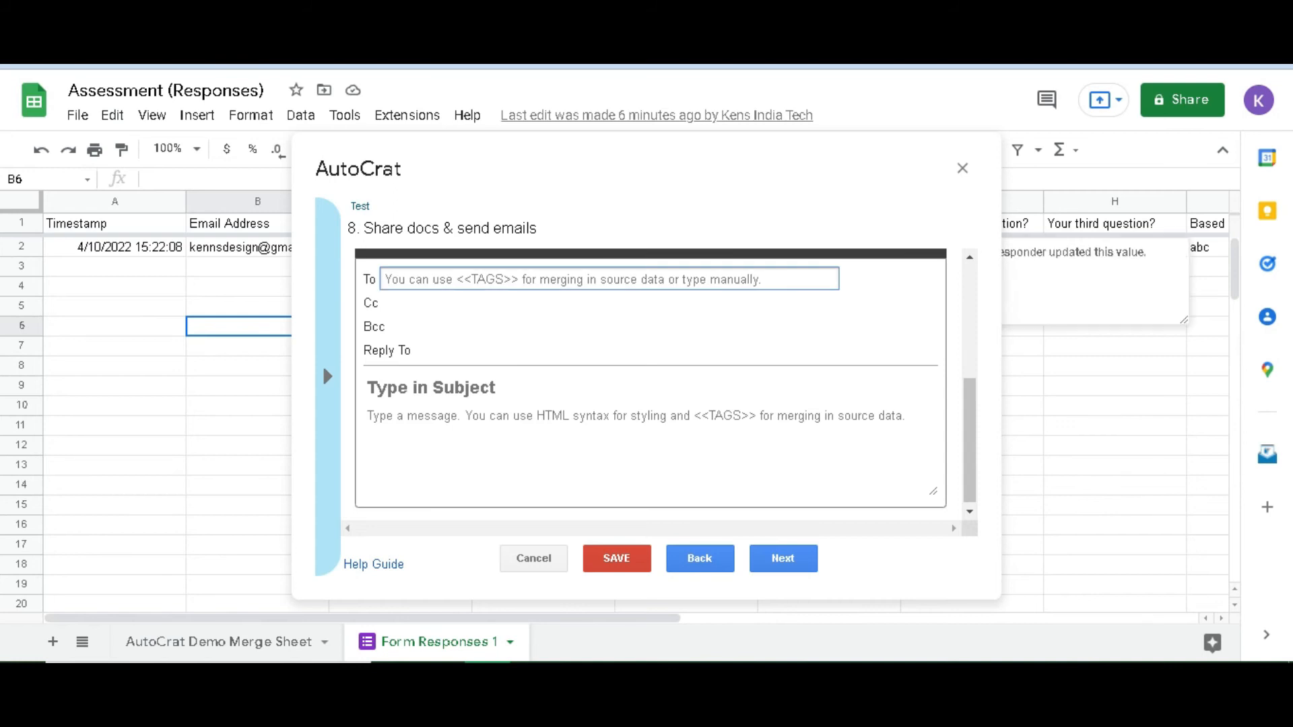
{"action": "type", "text": "<<Email Address>>"}
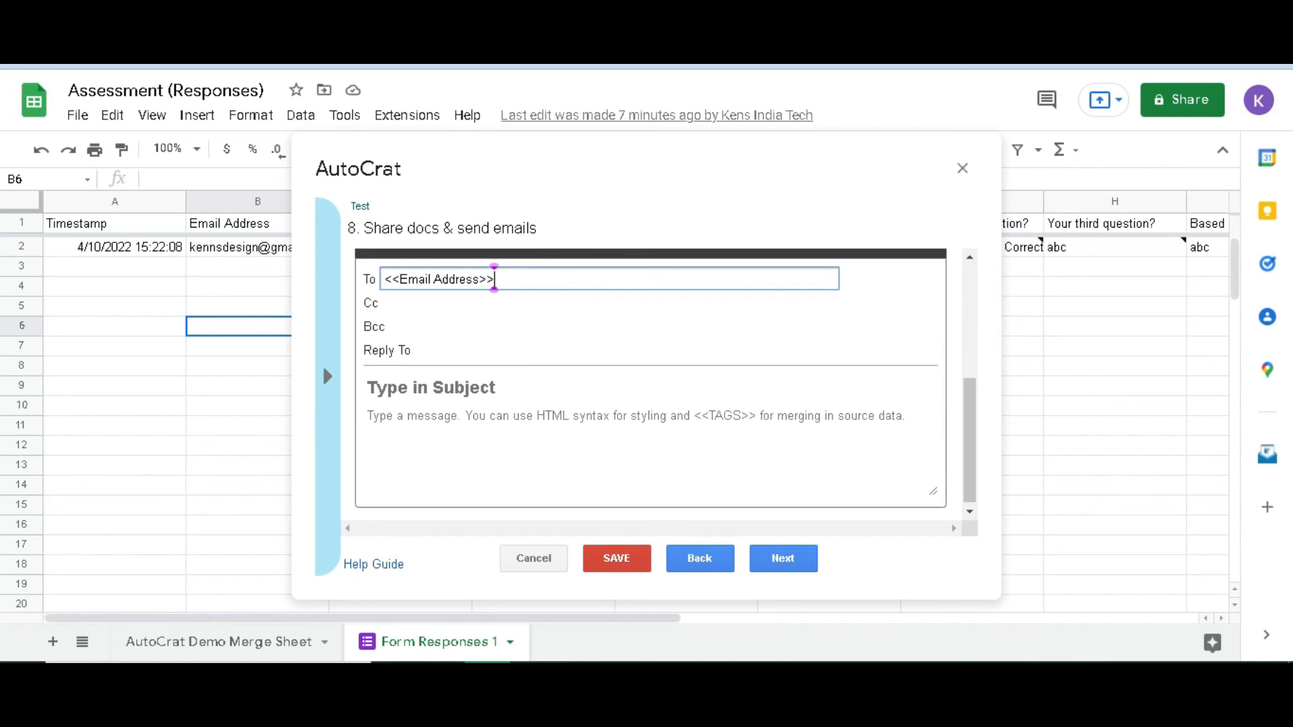
{"action": "left_click", "coordinate": [368, 415]}
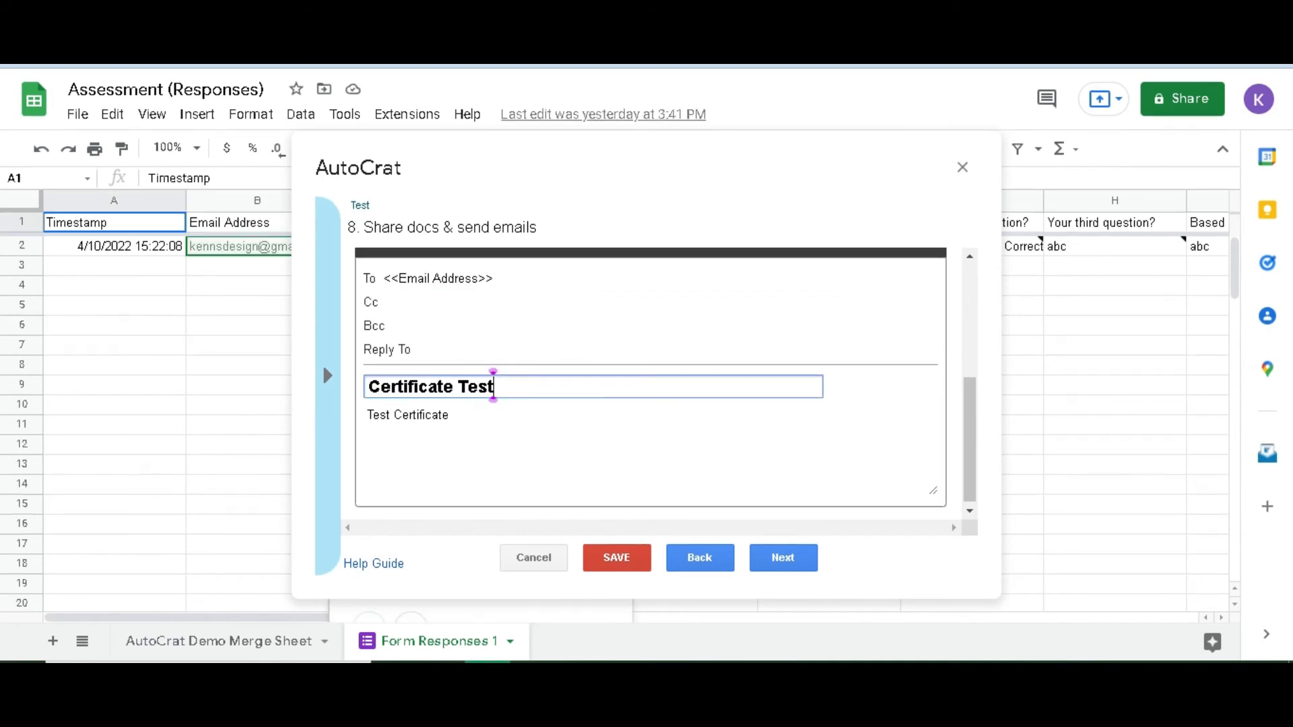
{"action": "left_click_drag", "start_coordinate": [493, 386], "coordinate": [367, 386]}
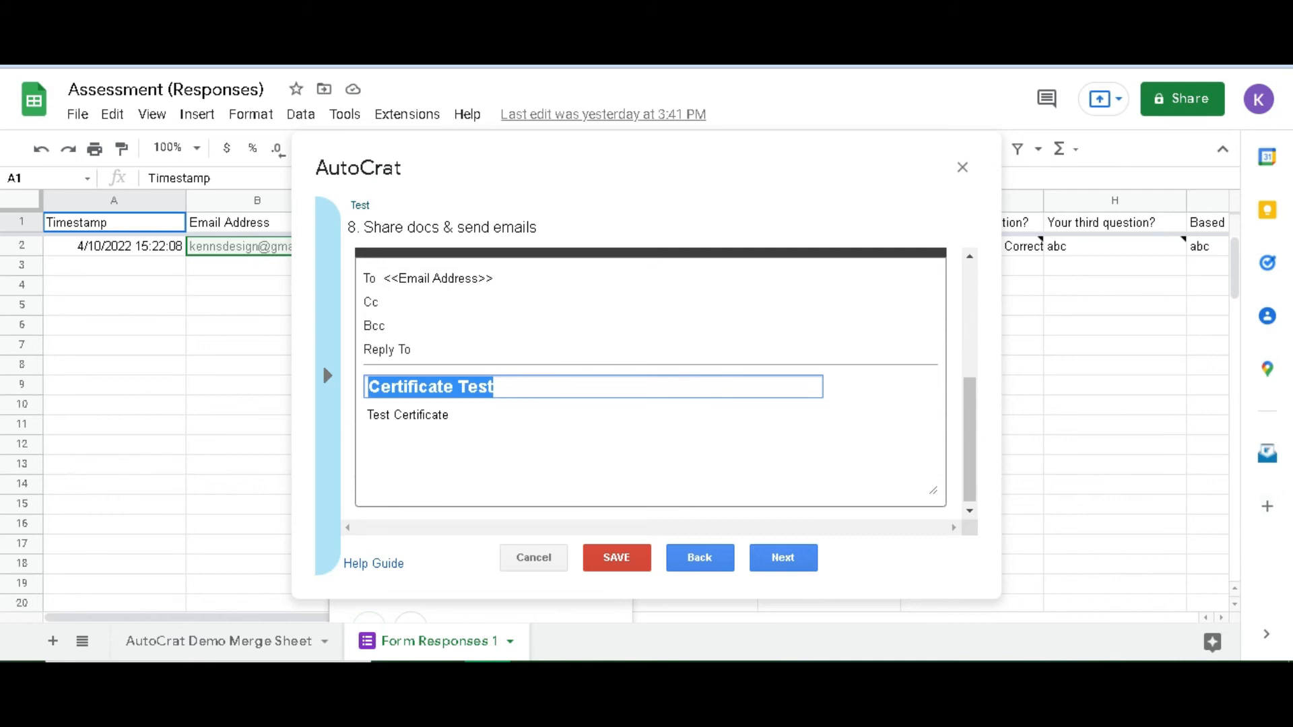
{"action": "left_click", "coordinate": [494, 387]}
{"action": "left_click_drag", "start_coordinate": [493, 386], "coordinate": [458, 387]}
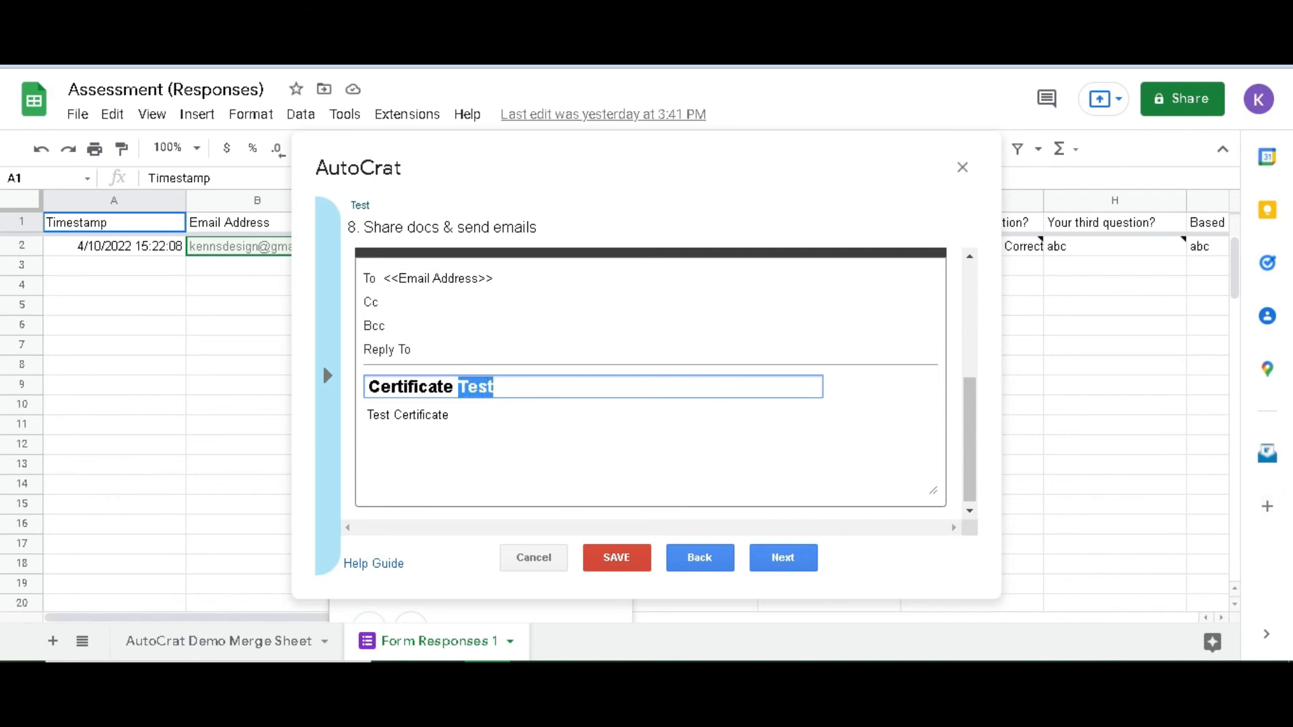
{"action": "type", "text": "For "}
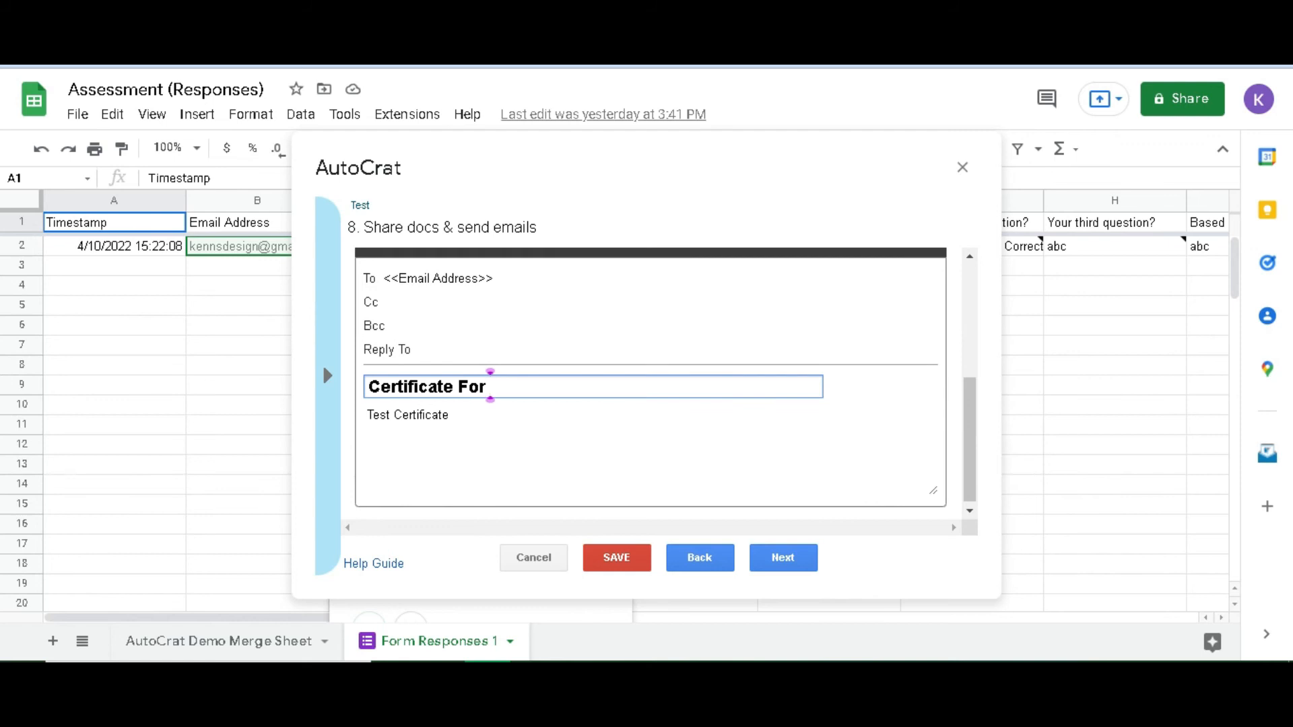
{"action": "type", "text": "<<Name>>"}
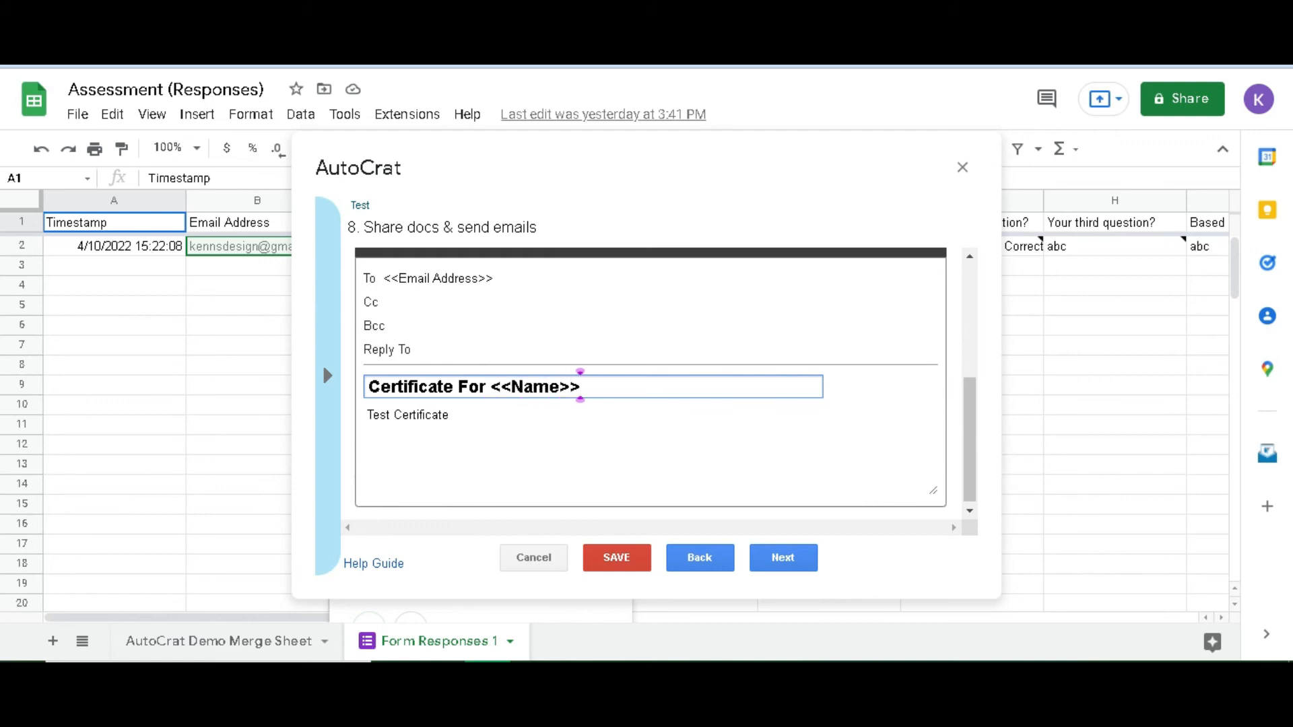
Replace the message body with 'Dear <<Name>>, You have successfully passed the test!'
{"action": "key", "text": "Tab"}
{"action": "key", "text": "BackSpace"}
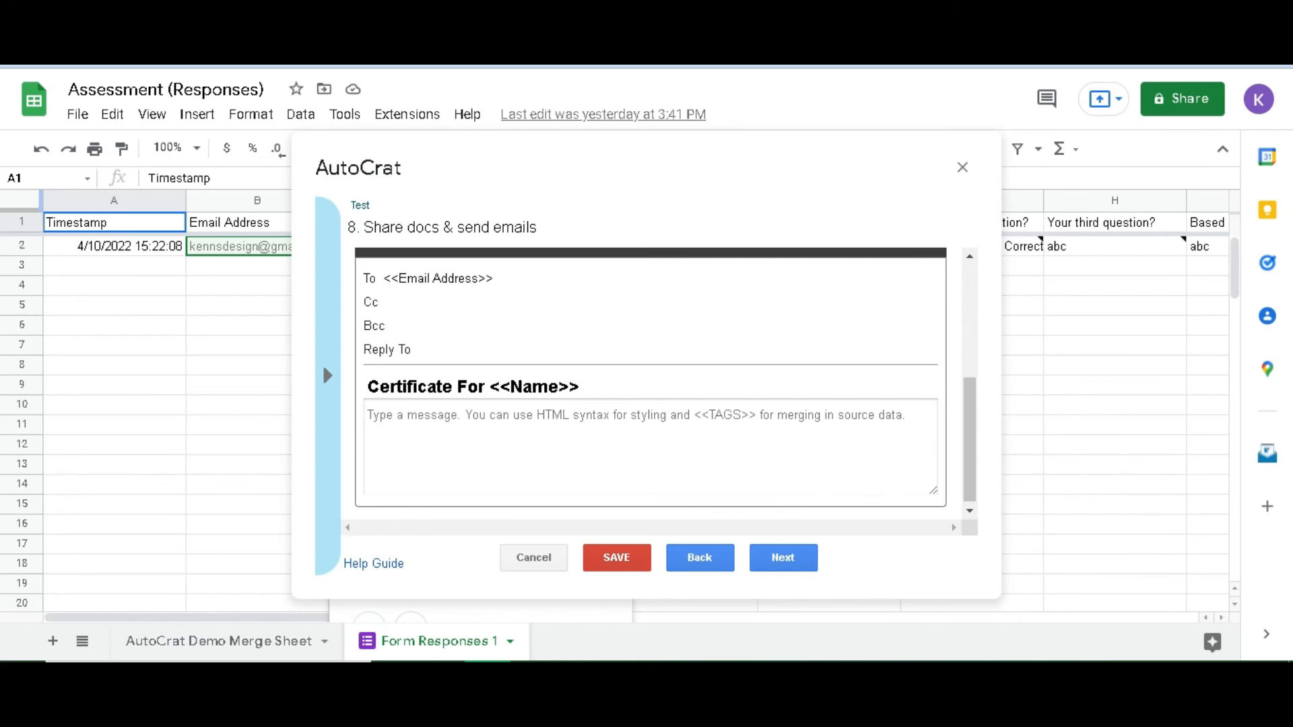
{"action": "type", "text": "Dear "}
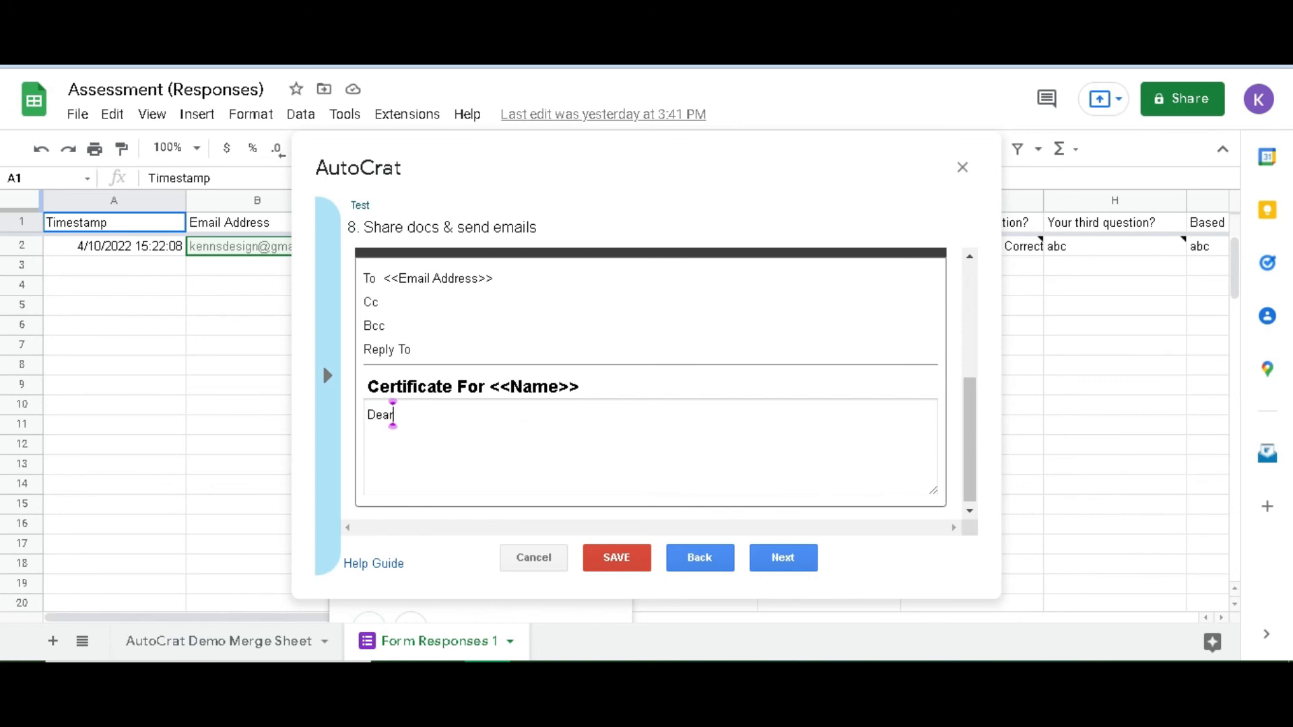
{"action": "type", "text": "<<Name>>,"}
{"action": "key", "text": "Return"}
{"action": "type", "text": "You have successfully passed the yest"}
{"action": "key", "text": "BackSpace"}
{"action": "key", "text": "BackSpace"}
{"action": "key", "text": "BackSpace"}
{"action": "key", "text": "BackSpace"}
{"action": "type", "text": "test!"}
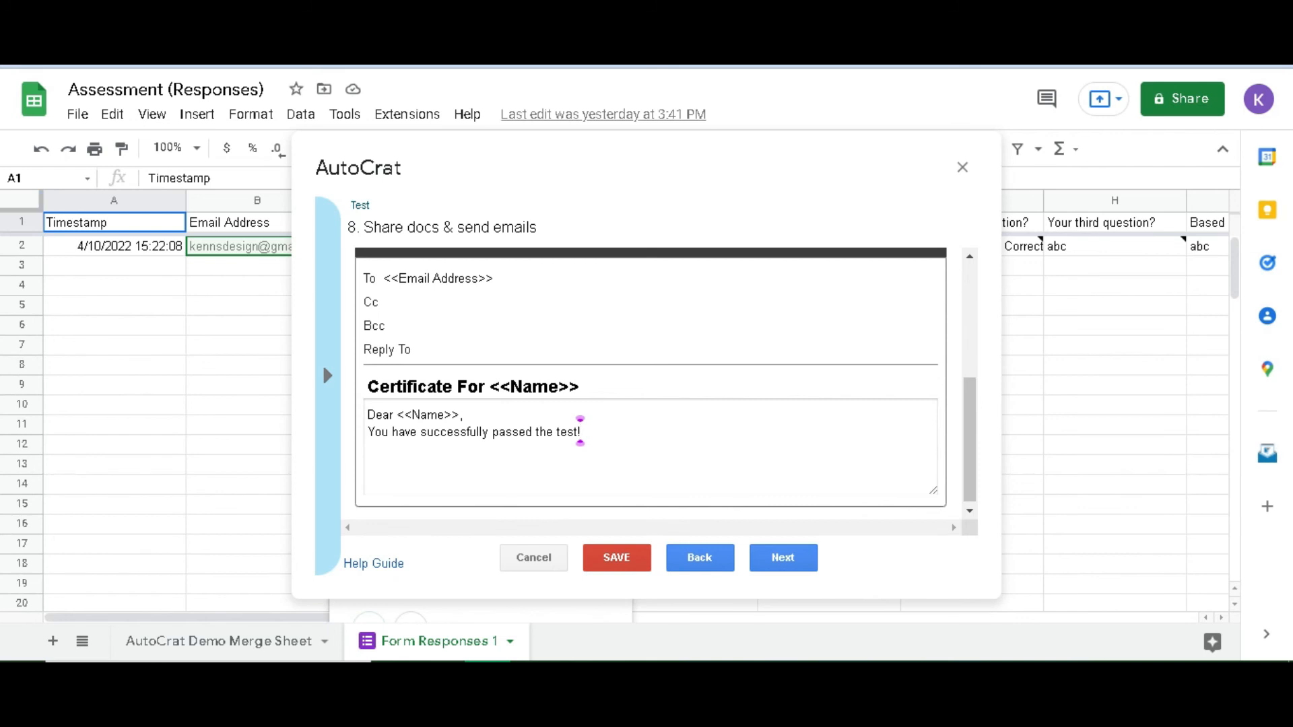
{"action": "left_click", "coordinate": [783, 558]}
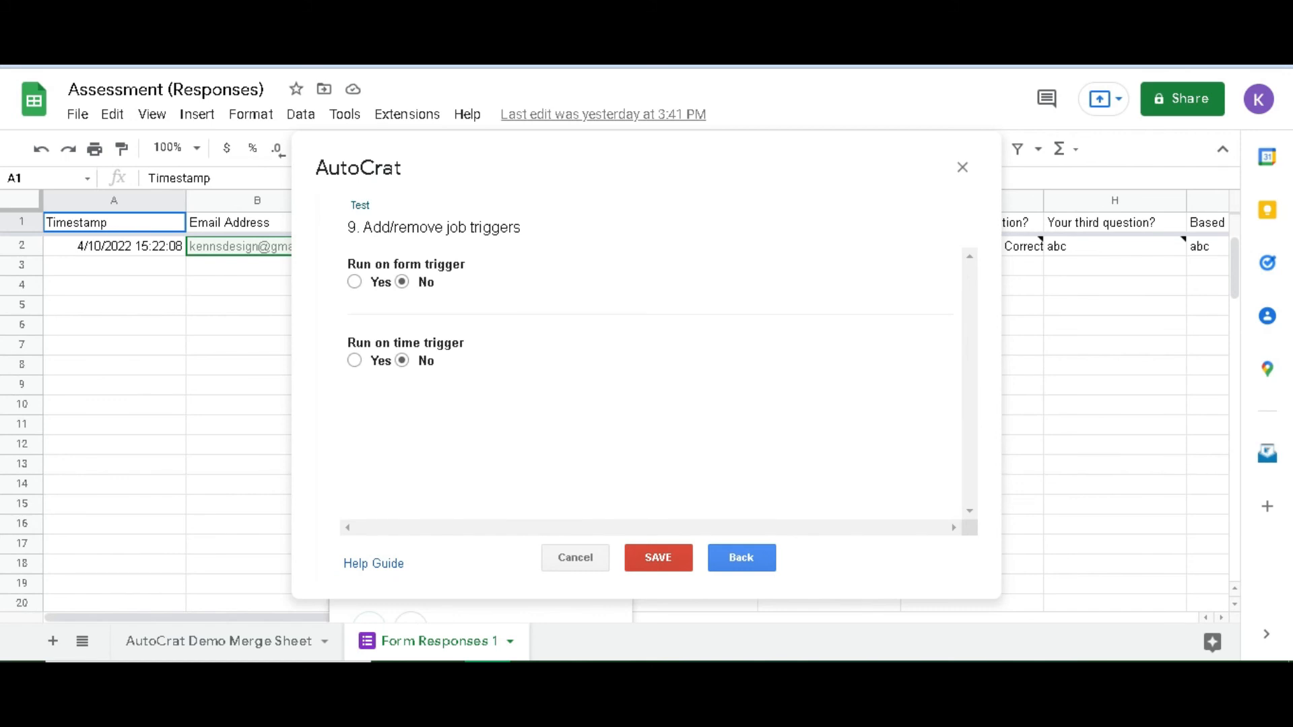
Save the Test job with no triggers and run it from Existing Jobs
{"action": "left_click", "coordinate": [657, 557]}
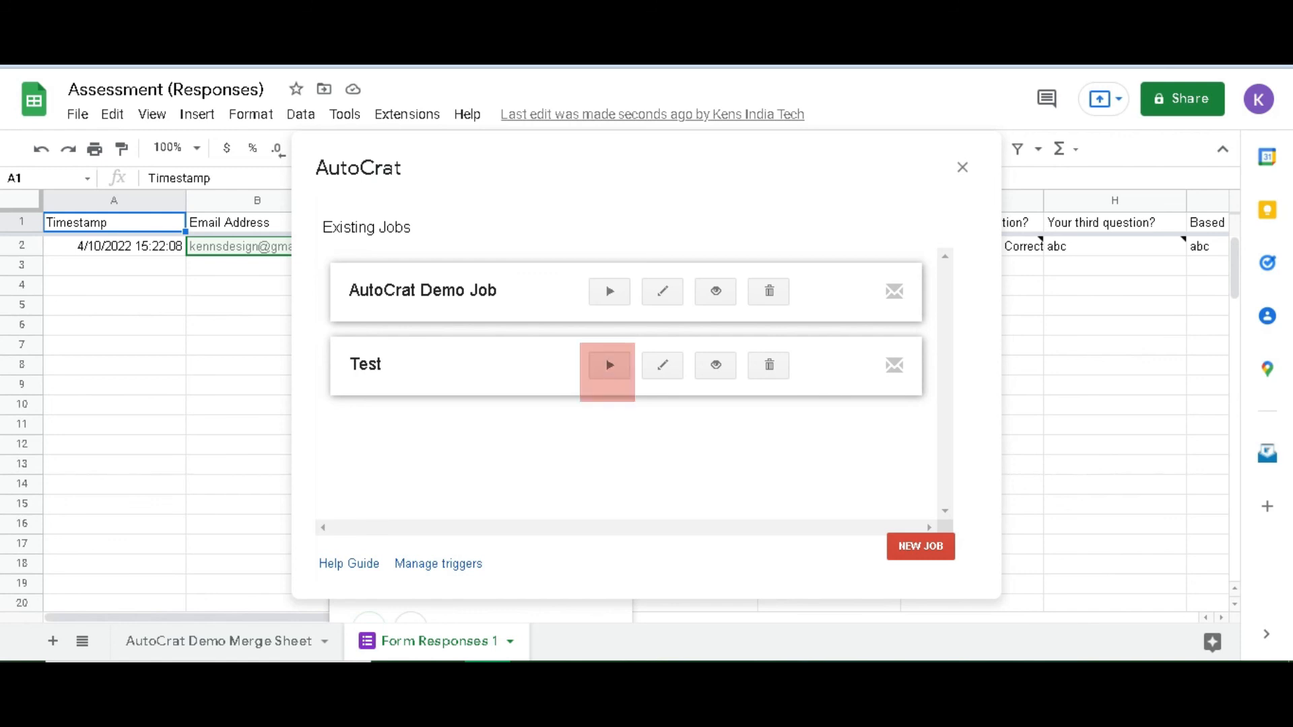
{"action": "left_click", "coordinate": [610, 365]}
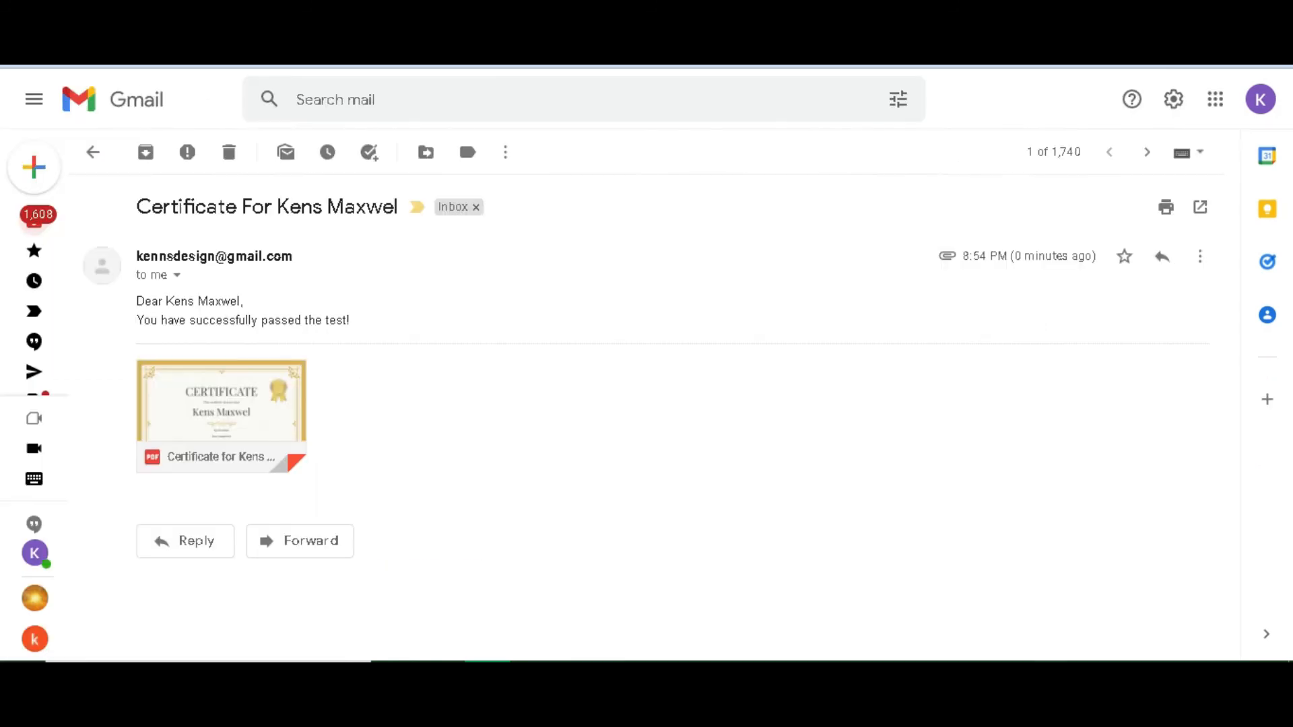
Check that the respondent's name appears in the email greeting and subject line
{"action": "left_click_drag", "start_coordinate": [181, 301], "coordinate": [198, 302]}
{"action": "left_click", "coordinate": [207, 320]}
{"action": "left_click_drag", "start_coordinate": [276, 207], "coordinate": [346, 209]}
{"action": "left_click", "coordinate": [363, 224]}
Preview the attached PDF certificate and review its CERTIFICATE heading and declaration line
{"action": "left_click", "coordinate": [221, 398]}
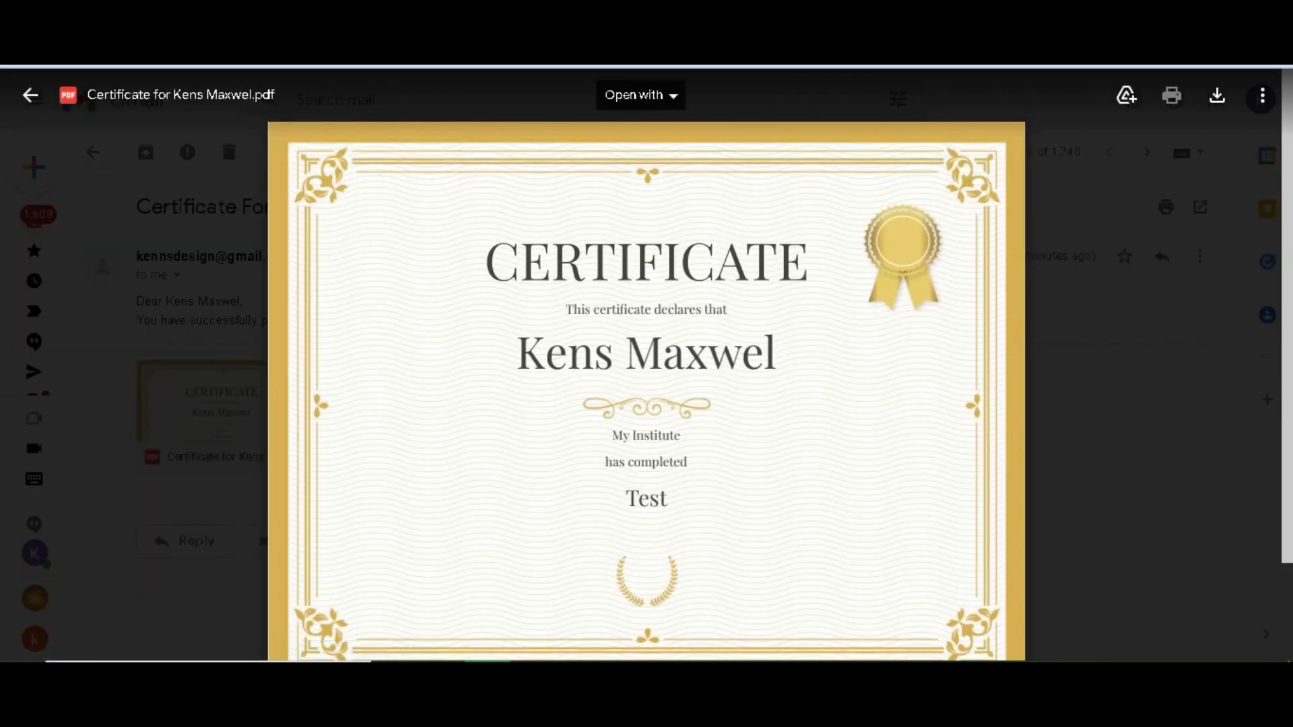
{"action": "left_click_drag", "start_coordinate": [487, 262], "coordinate": [807, 264]}
{"action": "left_click", "coordinate": [801, 289]}
{"action": "left_click_drag", "start_coordinate": [594, 310], "coordinate": [700, 311]}
{"action": "left_click", "coordinate": [702, 319]}
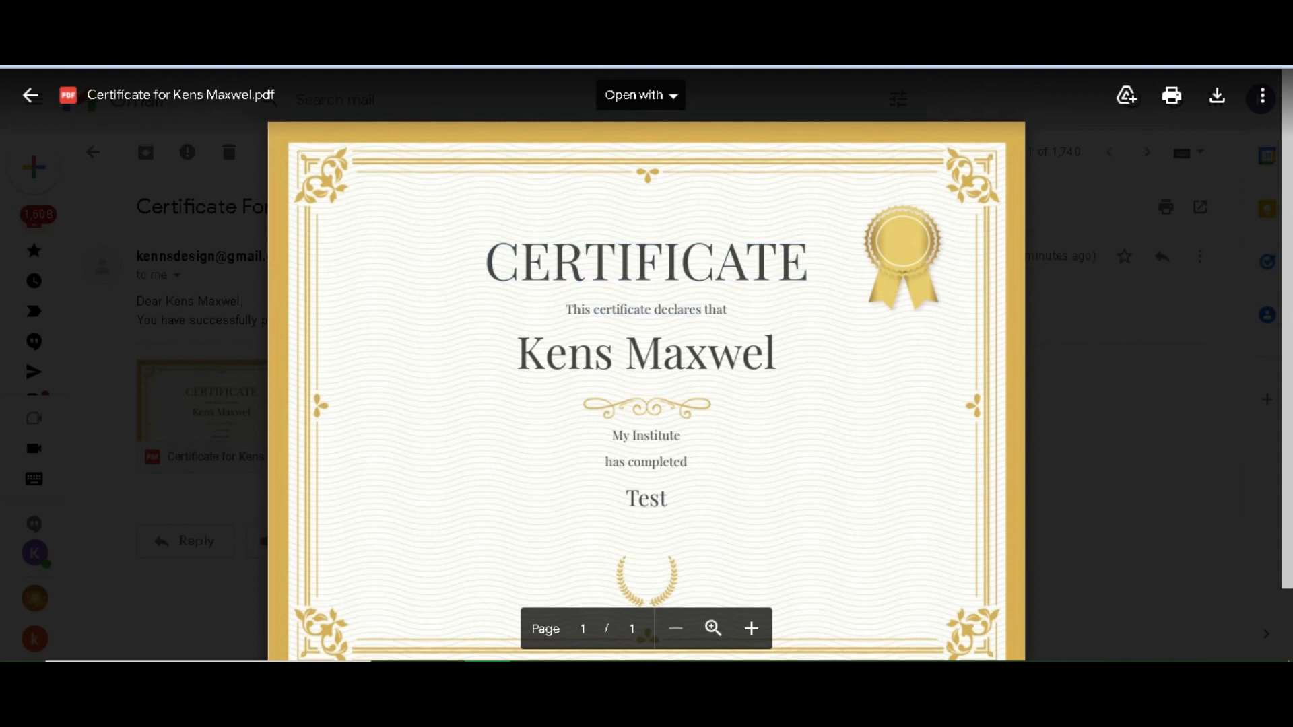
{"action": "scroll", "coordinate": [646, 364], "scroll_direction": "down", "scroll_amount": 2}
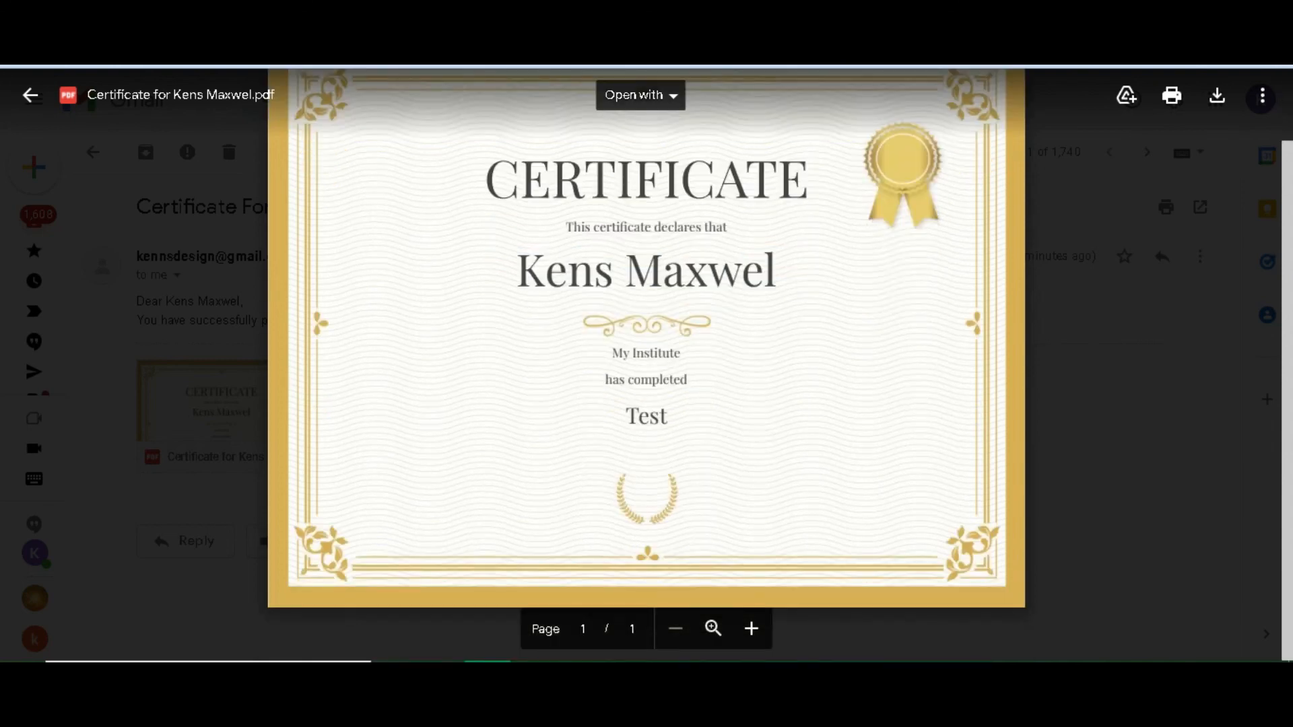
{"action": "scroll", "coordinate": [646, 363], "scroll_direction": "up", "scroll_amount": 2}
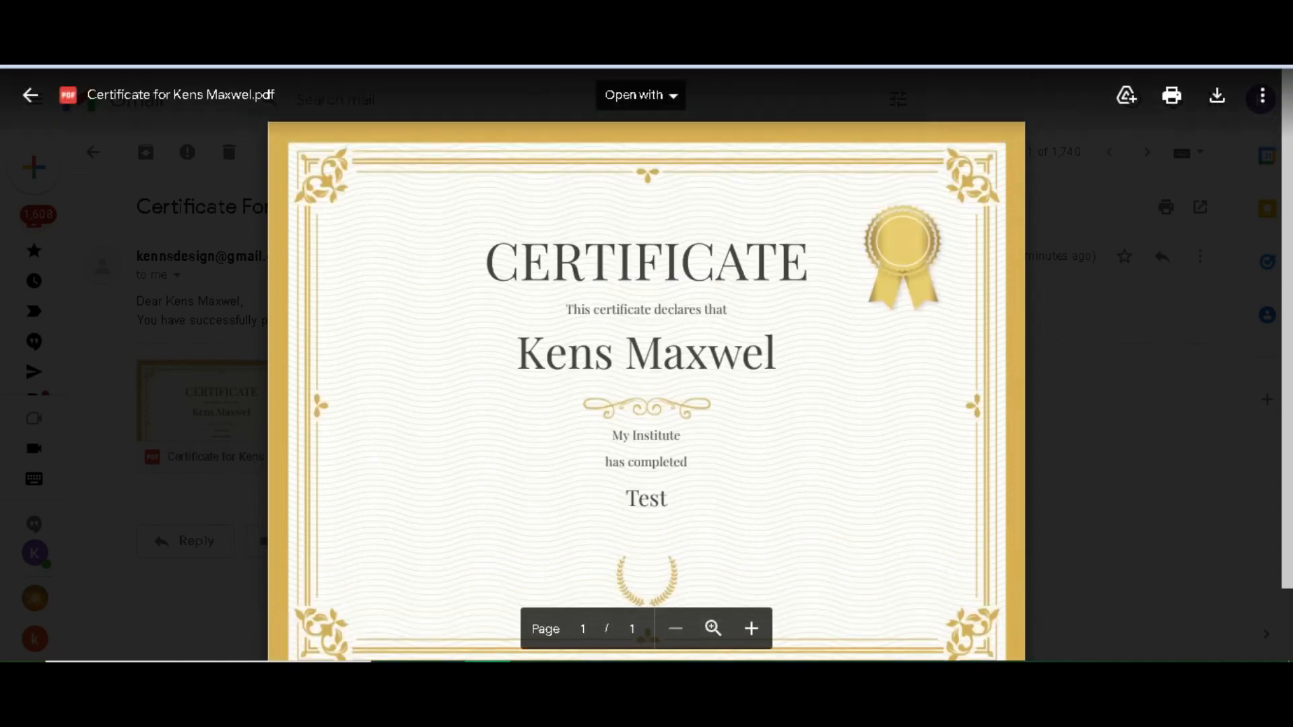